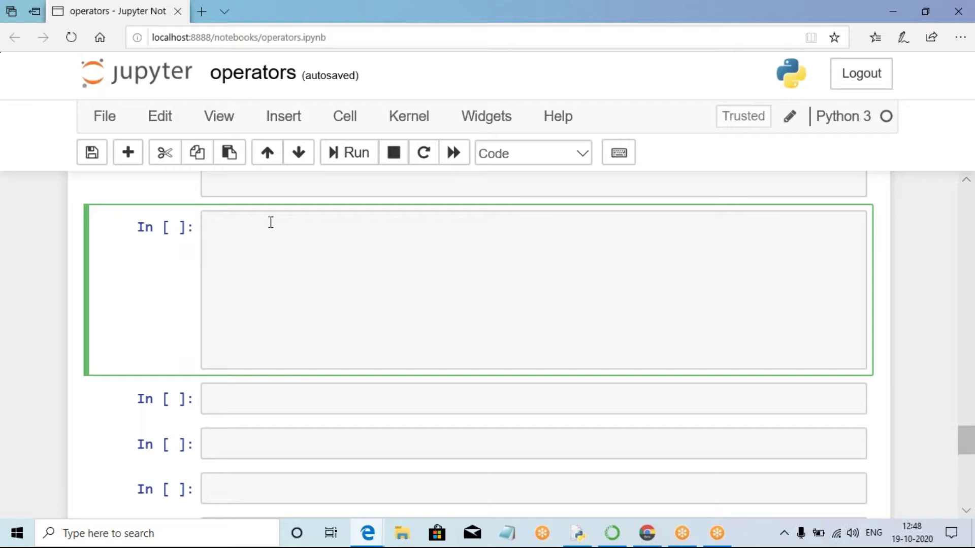
text(Assignment oper)
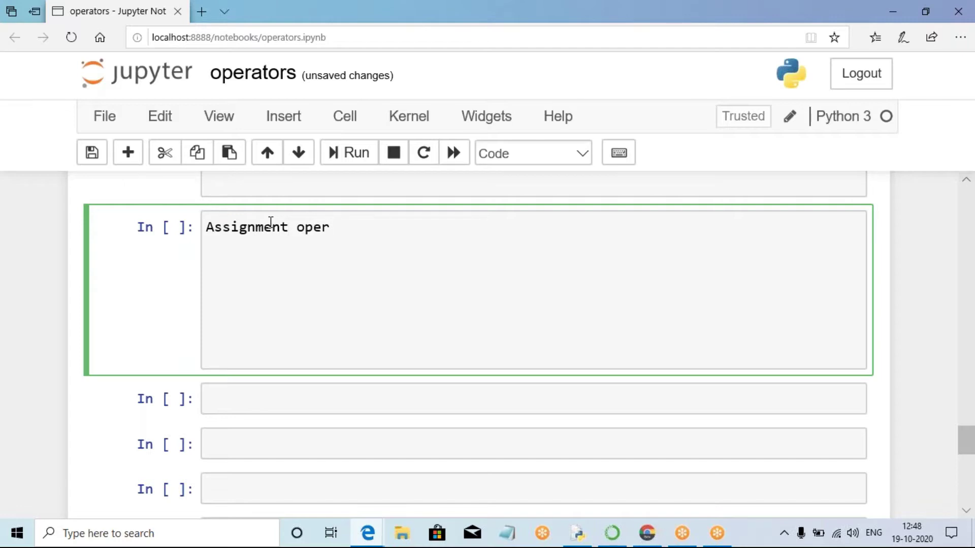
text(ao)
- Write the 'Assignment operators:' heading, an '==>' arrow line, and the example x = 5 with spaces
key(BackSpace)
text(tors:)
key(Return)
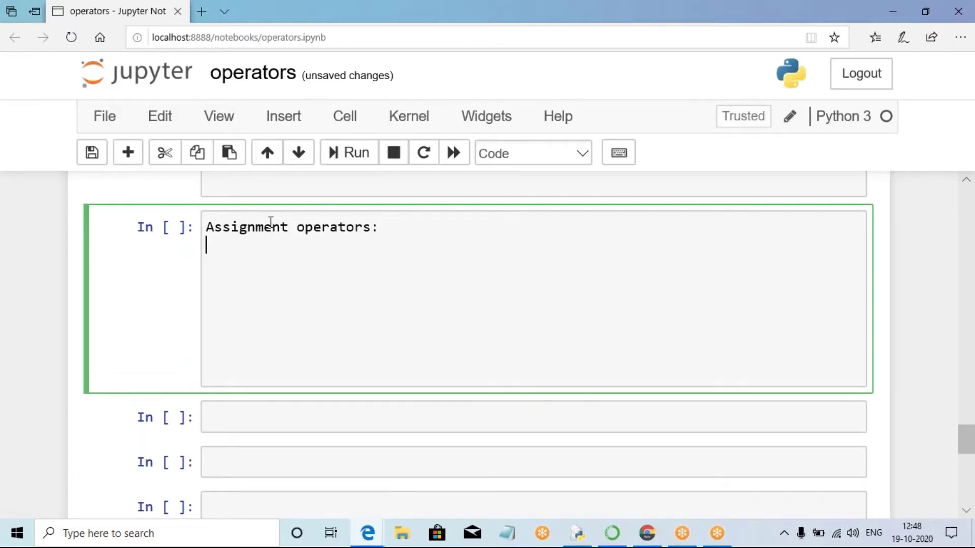
text(==>)
key(Return)
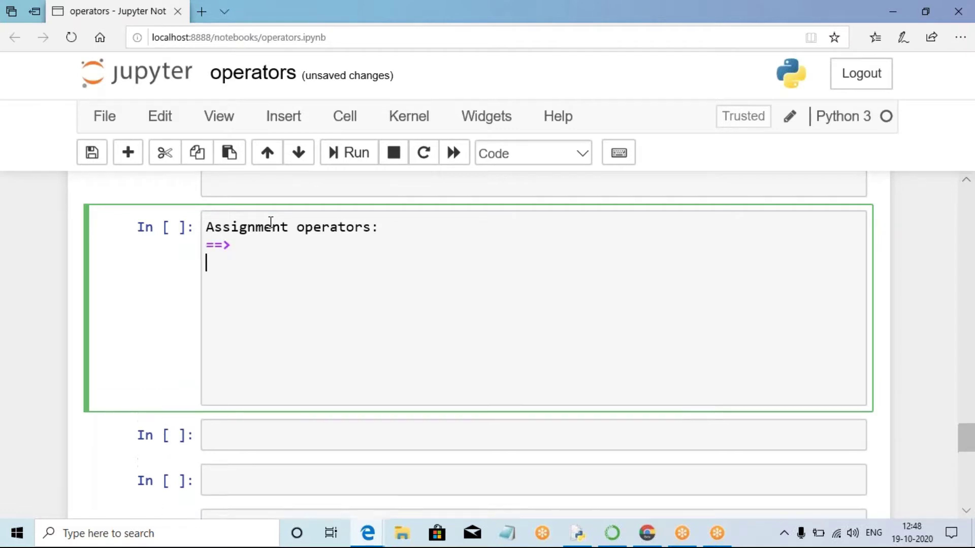
key(Return)
text(x=)
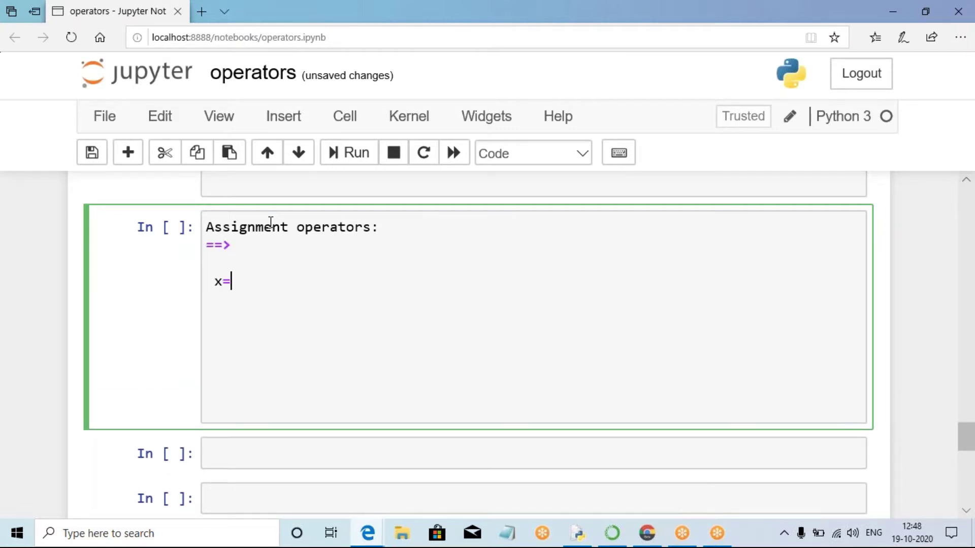
text(5)
key(Right)
key(Home)
key(Right)
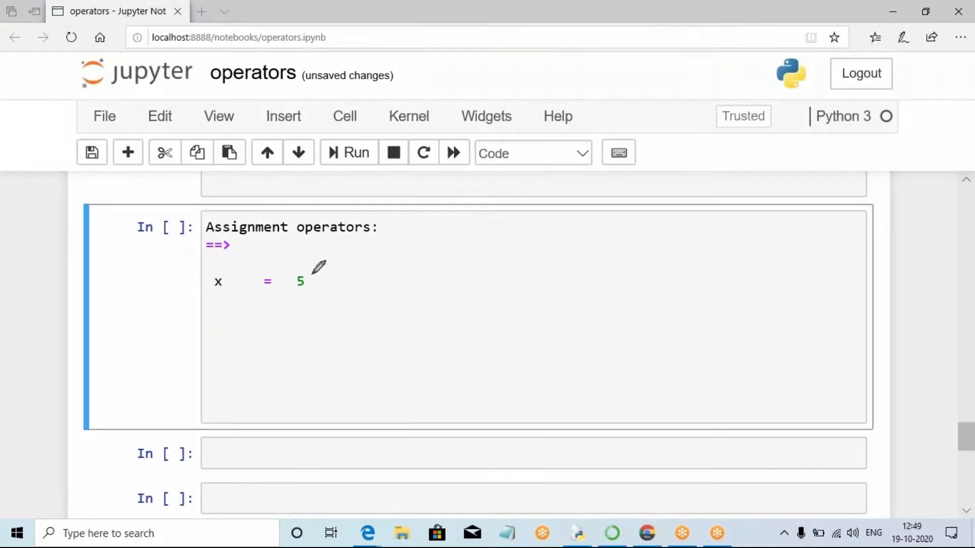
- Add the indented example y = 25 below x = 5, spaced around the equals sign
mouse_move(293, 262)
mouse_down()
mouse_move(269, 252)
mouse_move(217, 280)
mouse_move(234, 276)
mouse_up()
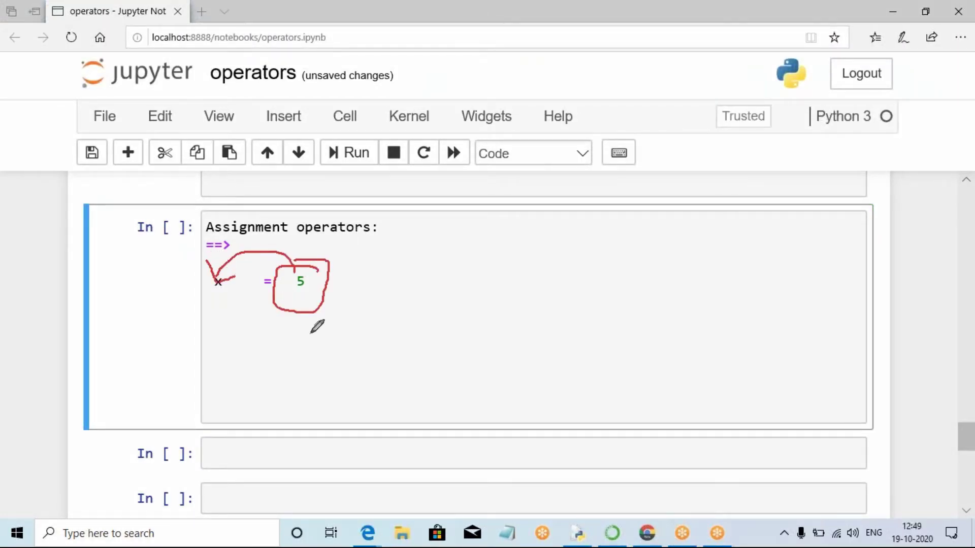
key(Escape)
click(385, 283)
key(Return)
key(Return)
key(Return)
key(Return)
key(Tab)
text(y=)
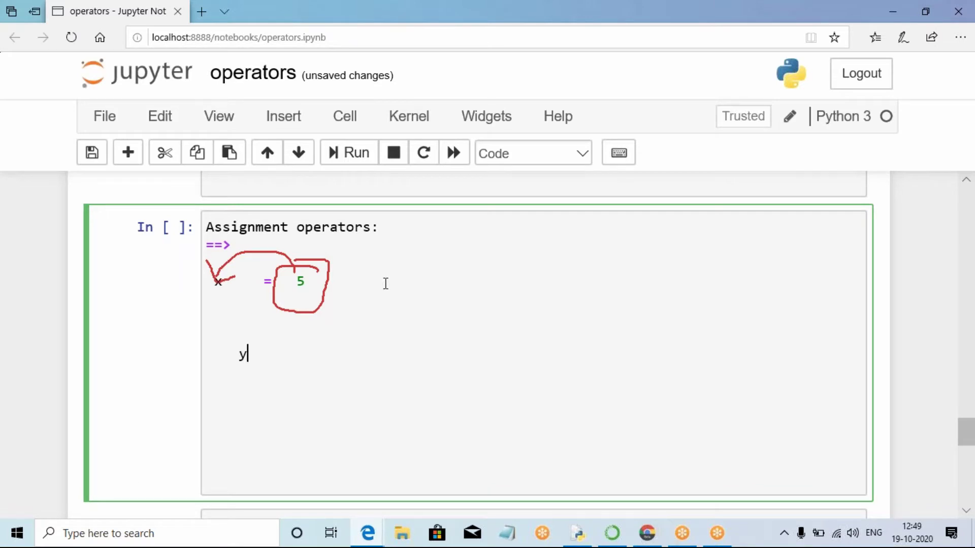
text(25)
click(245, 360)
click(264, 357)
- Add the general pattern line 'variablename = value' below y = 25
key(ctrl+shift+p)
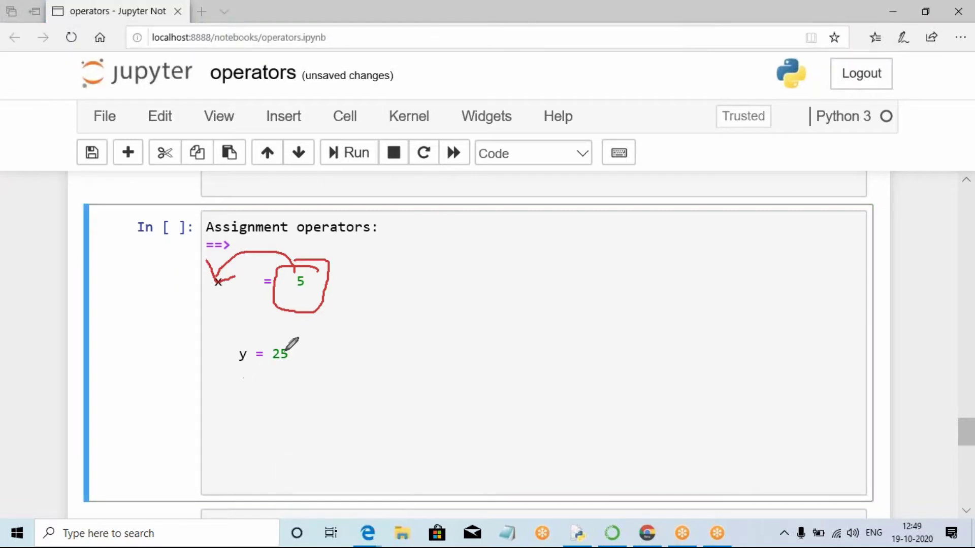
mouse_move(273, 341)
mouse_down()
mouse_move(276, 334)
mouse_move(229, 338)
mouse_move(245, 349)
mouse_up()
key(ctrl+shift+p)
click(319, 358)
key(Return)
key(Return)
key(Return)
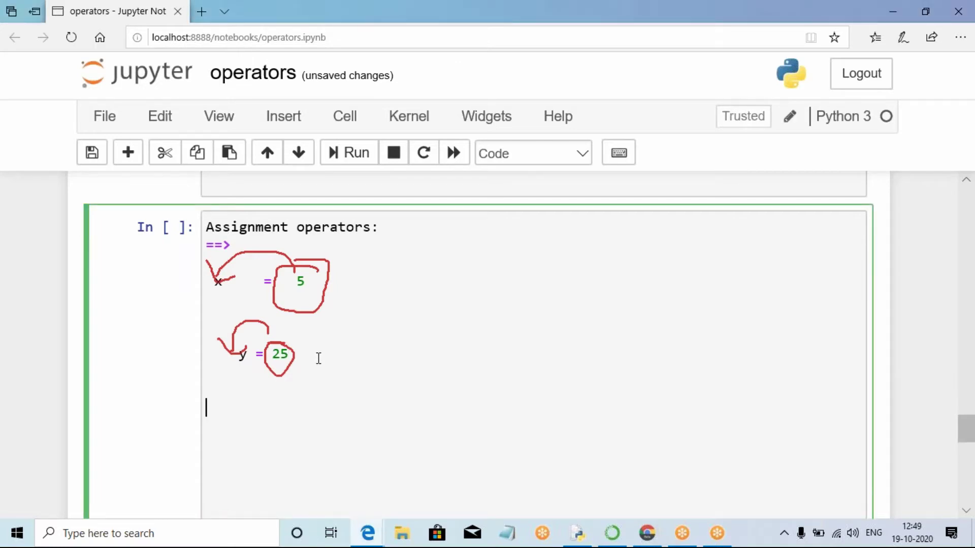
text(variablename = value)
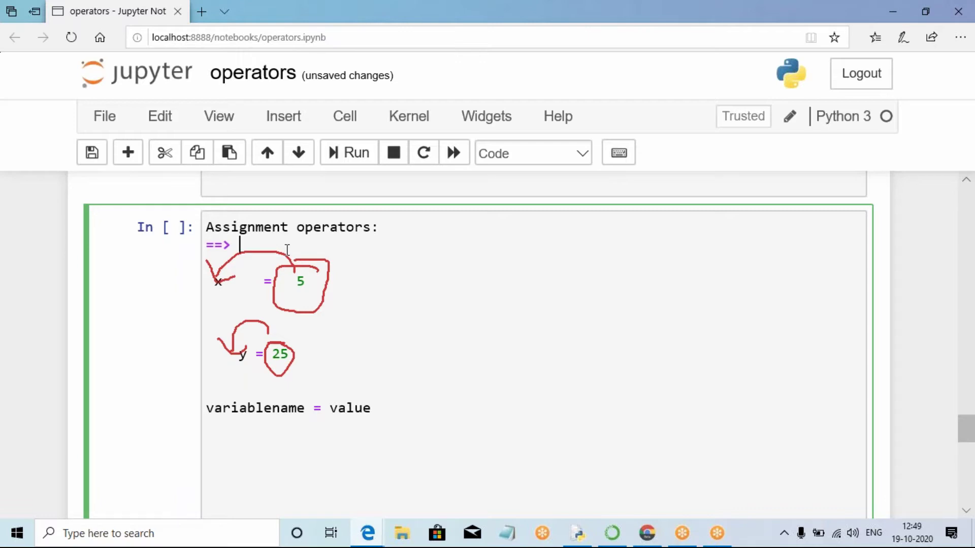
text(These opra)
- After the arrow, write 'These operators are mainly used to store(assign) the value to a variable(object)'
key(BackSpace)
key(BackSpace)
text(eators are mian)
key(BackSpace)
key(BackSpace)
text(inly use t)
key(BackSpace)
key(BackSpace)
text(d to assign)
key(BackSpace)
key(BackSpace)
key(BackSpace)
key(BackSpace)
key(BackSpace)
key(BackSpace)
text(store)
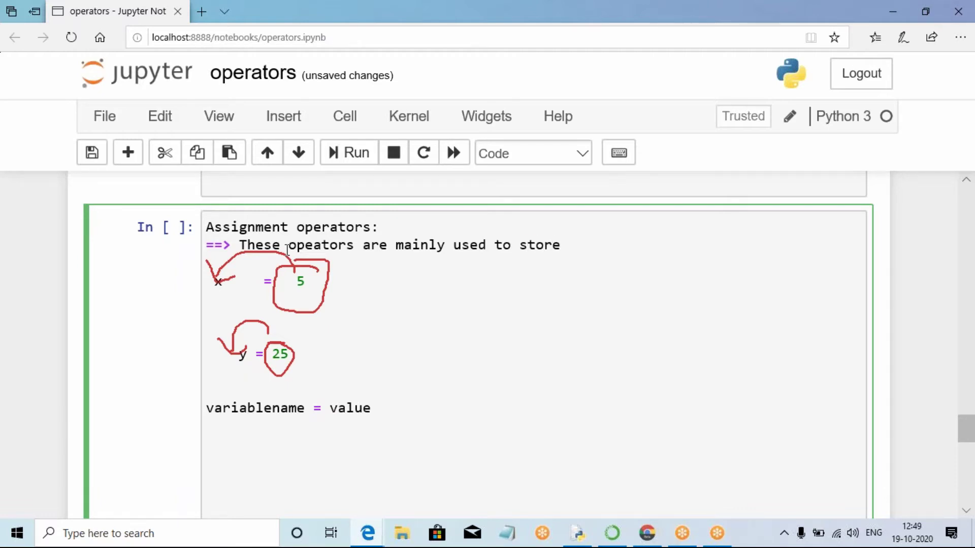
text((assign)
text() )
text(the)
key(Return)
text(value toa a variable.)
key(Return)
key(BackSpace)
key(BackSpace)
text((object)
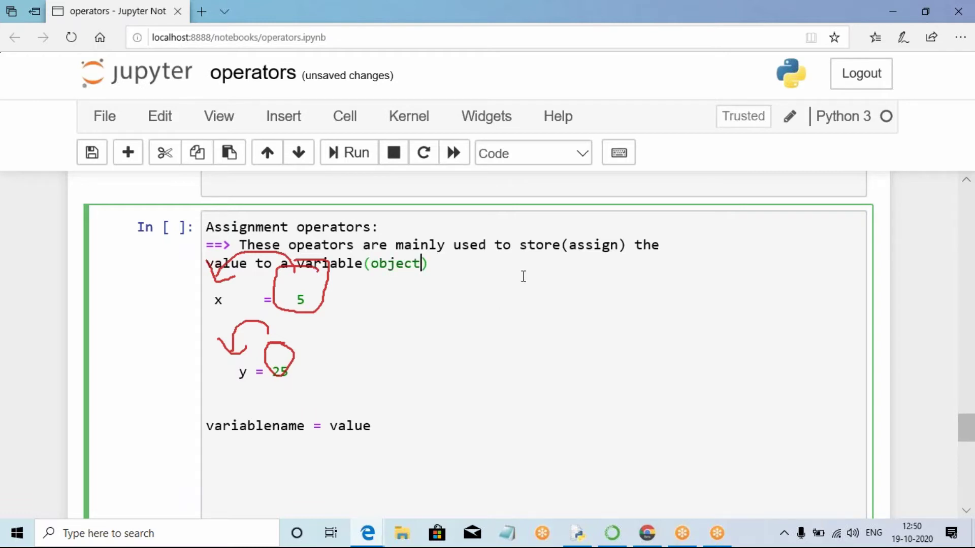
click(527, 272)
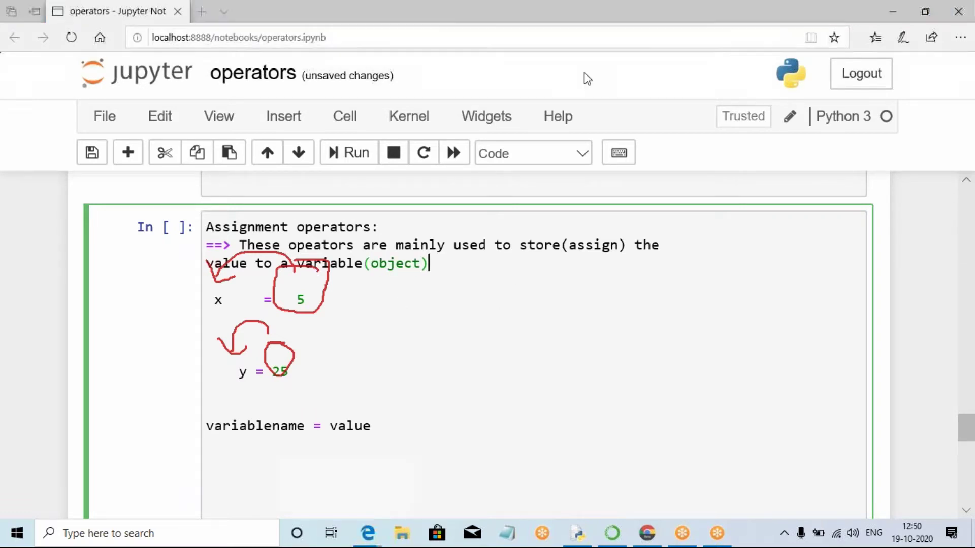
key(Escape)
- Label the x = 5 example as 'ex-1:'
click(218, 282)
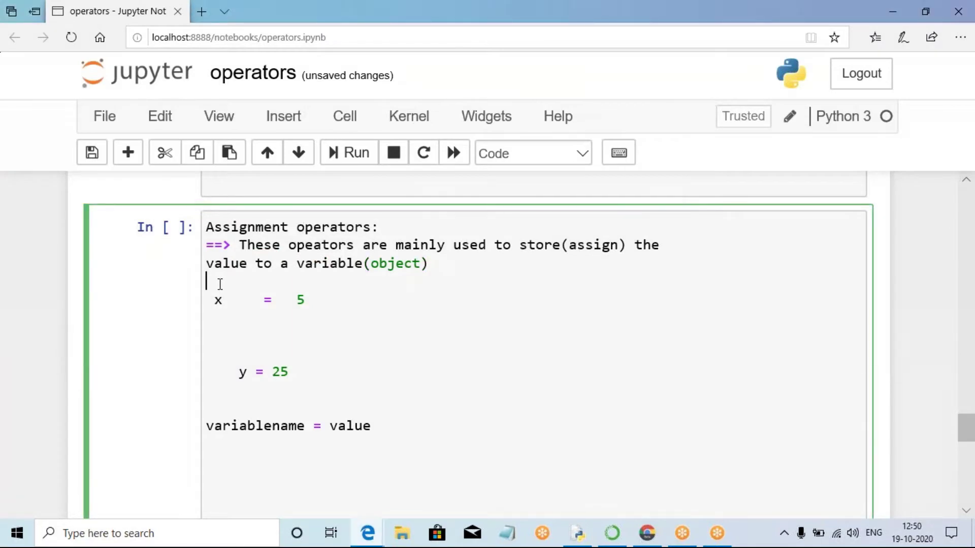
text(ex-1;)
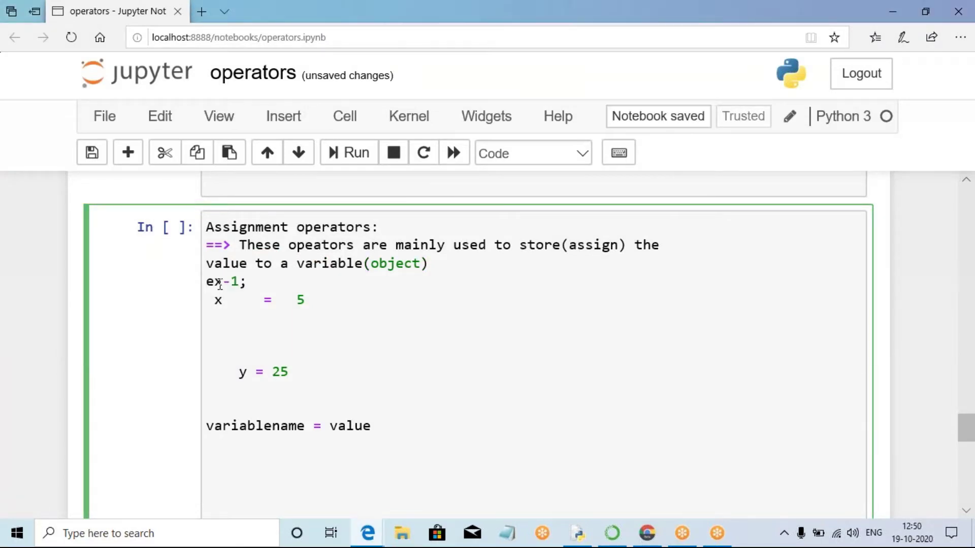
key(BackSpace)
text(:)
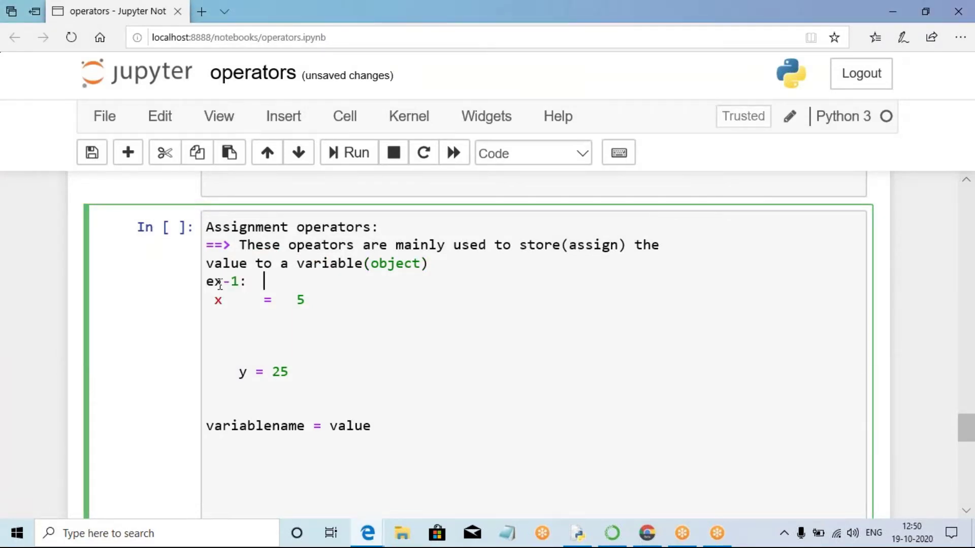
key(Delete)
key(Delete)
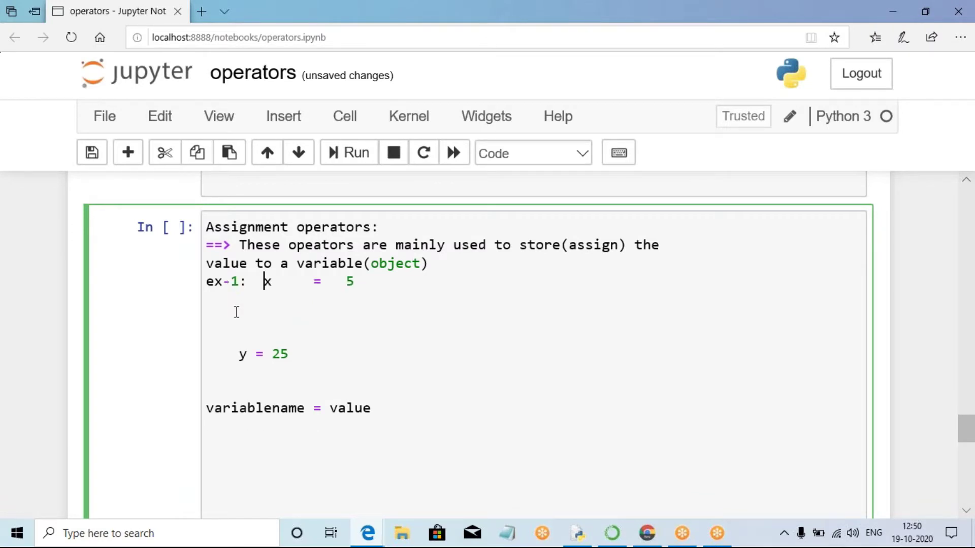
- Add 'here,' notes explaining x as object name, = as assignment operator, and 5 as value
click(236, 313)
text(hERE)
key(BackSpace)
key(BackSpace)
key(BackSpace)
key(BackSpace)
key(BackSpace)
text(h)
text(ere,)
key(Return)
text(x is a objet)
key(BackSpace)
key(BackSpace)
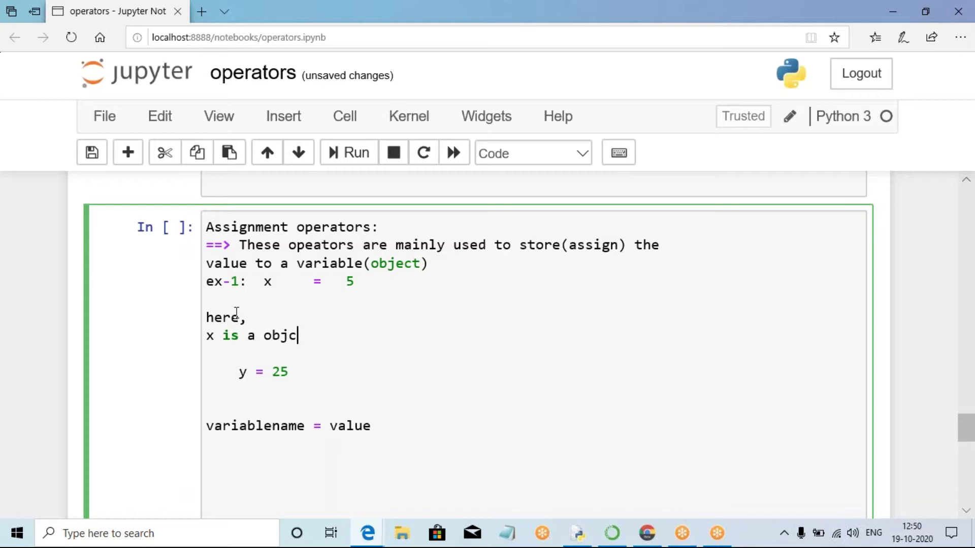
text(ectname)
key(Return)
text(= is a assignment operator)
key(Return)
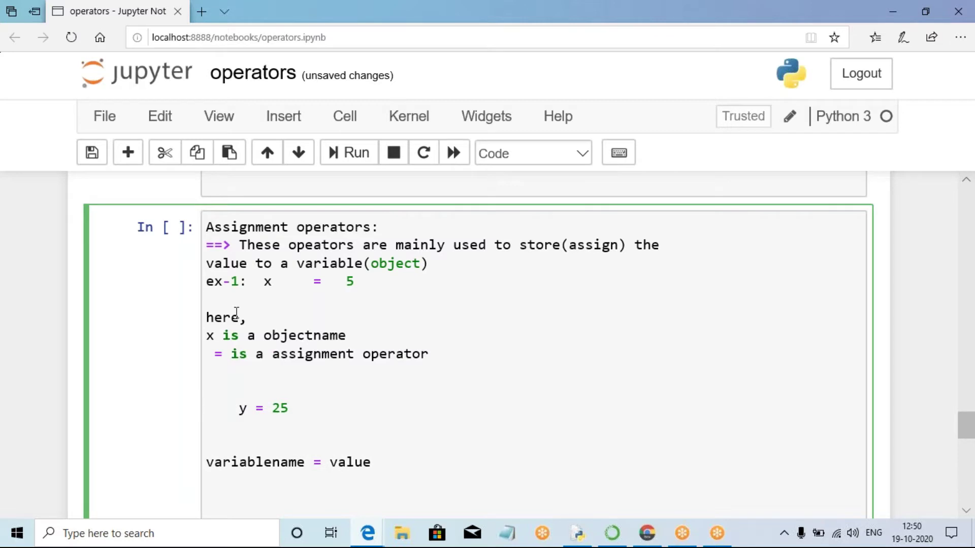
text(5 i )
text(s value.)
- Label y = 25 as 'ex-2:' and select the variablename = value line
key(Return)
key(Return)
text(ex-2:)
key(Delete)
key(Delete)
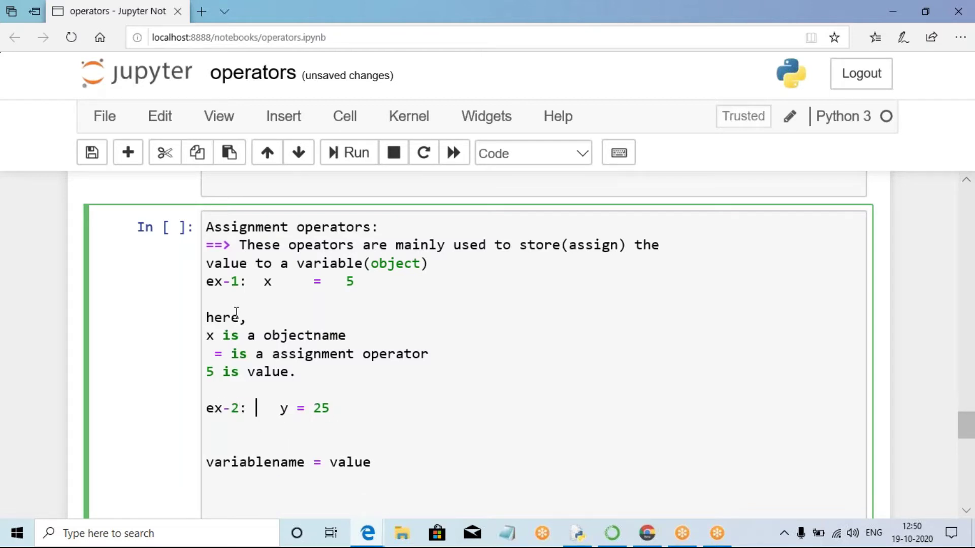
key(Delete)
key(Delete)
drag(275, 454, 277, 492)
- Replace the variablename = value line with 'Python supports the following assignment operators:'
key(BackSpace)
scroll(261, 374, down, 2)
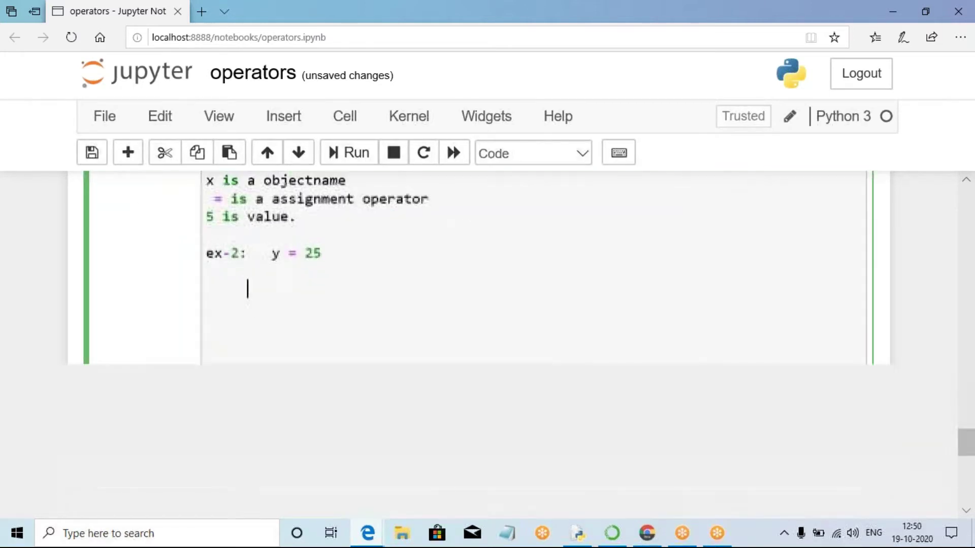
click(215, 281)
scroll(252, 320, up, 1)
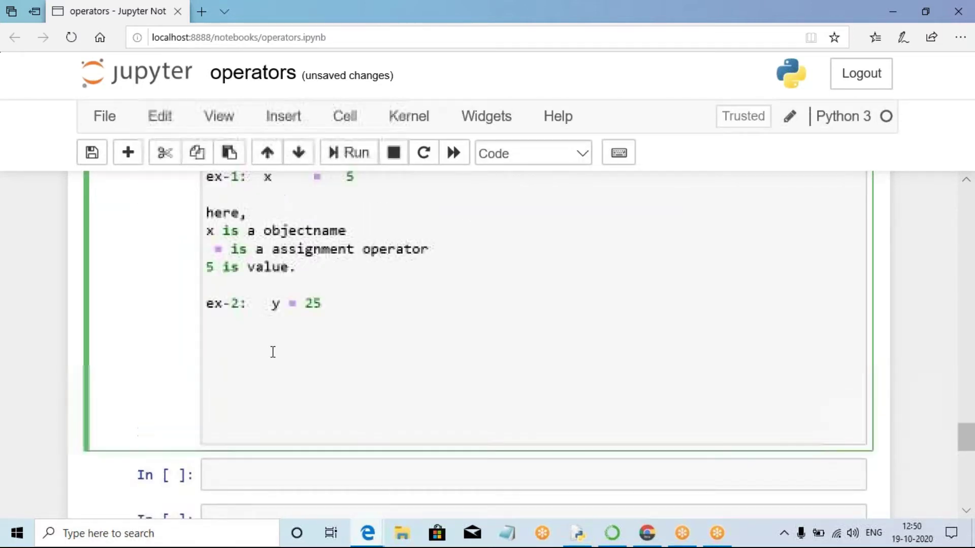
click(238, 340)
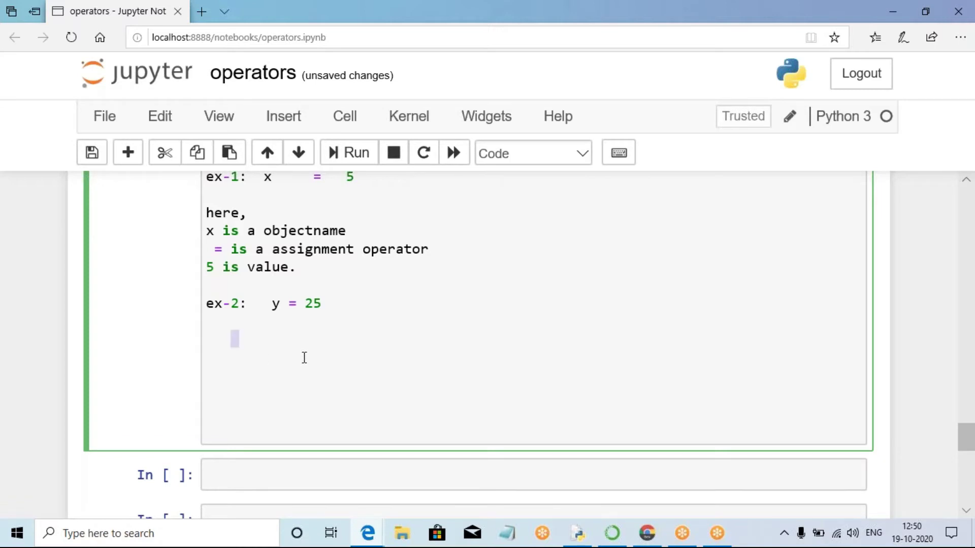
click(223, 338)
scroll(228, 304, down, 2)
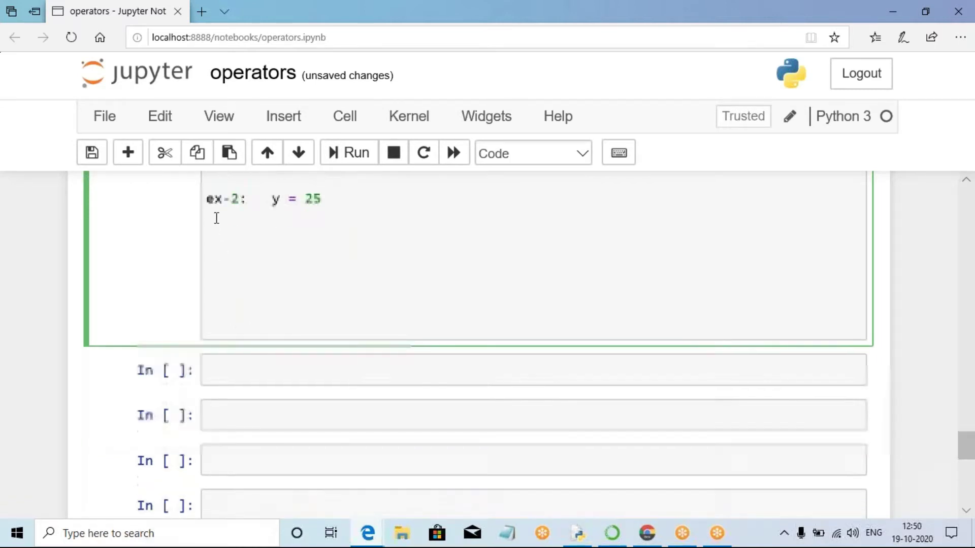
text(The following assignments operators supports)
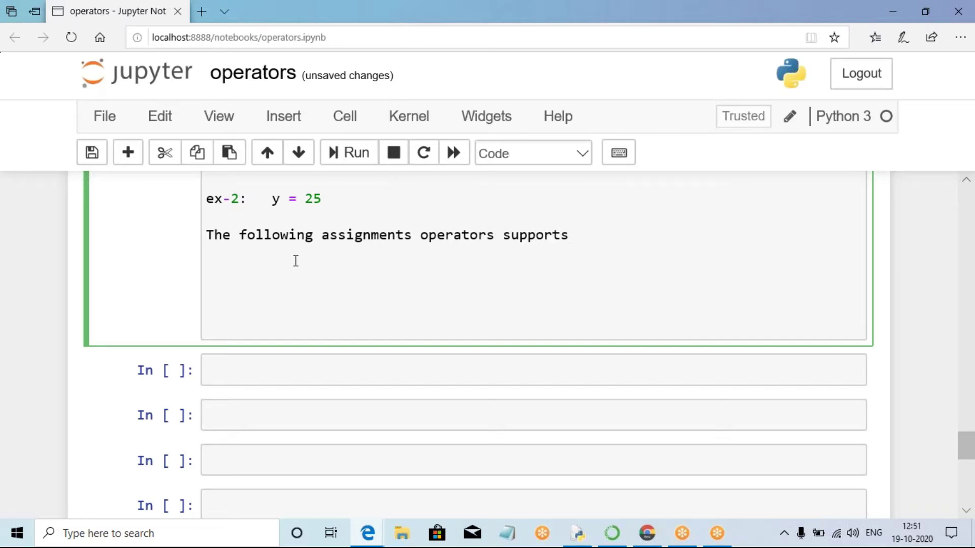
click(207, 236)
text(pytoh)
key(BackSpace)
key(BackSpace)
text(hon supports)
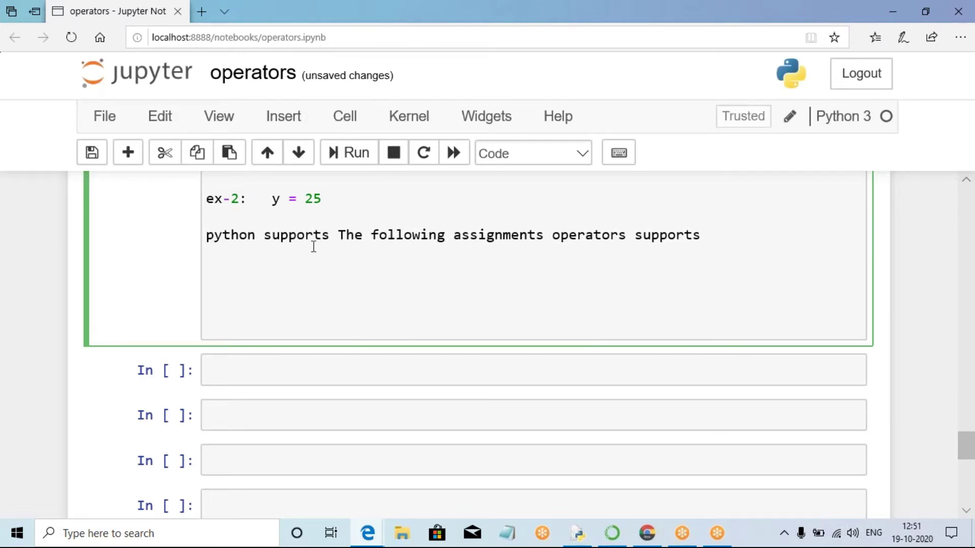
double_click(646, 235)
key(BackSpace)
text(:)
- List =, +=, -=, *=, /=, %=, //= and **= each on its own indented line
key(Return)
text(=  assignment operator)
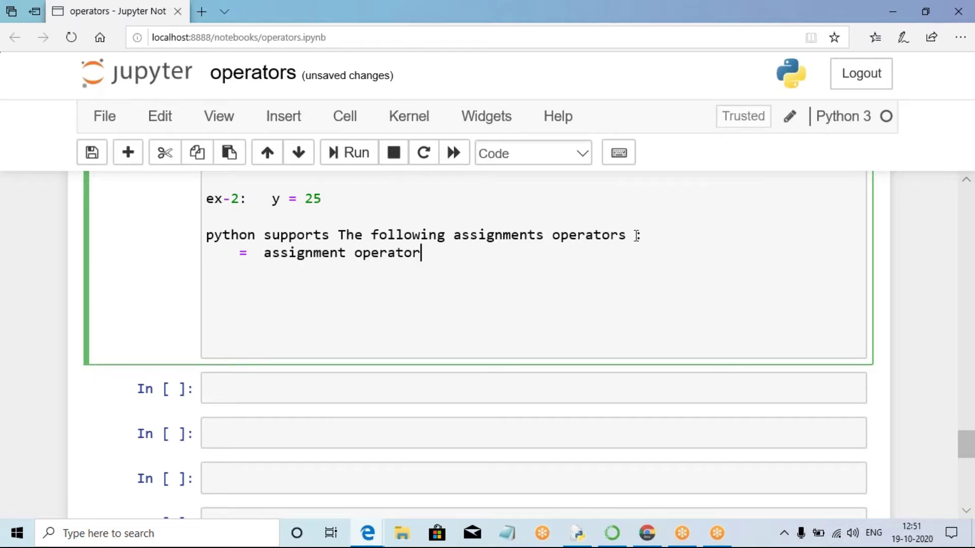
key(Return)
text(+=)
key(Return)
text(-=)
key(Return)
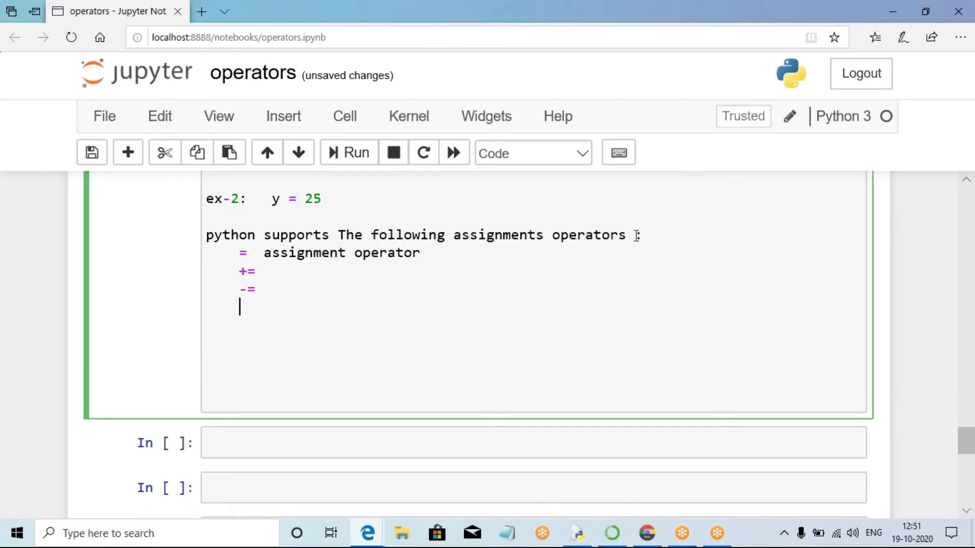
text(*=)
key(Return)
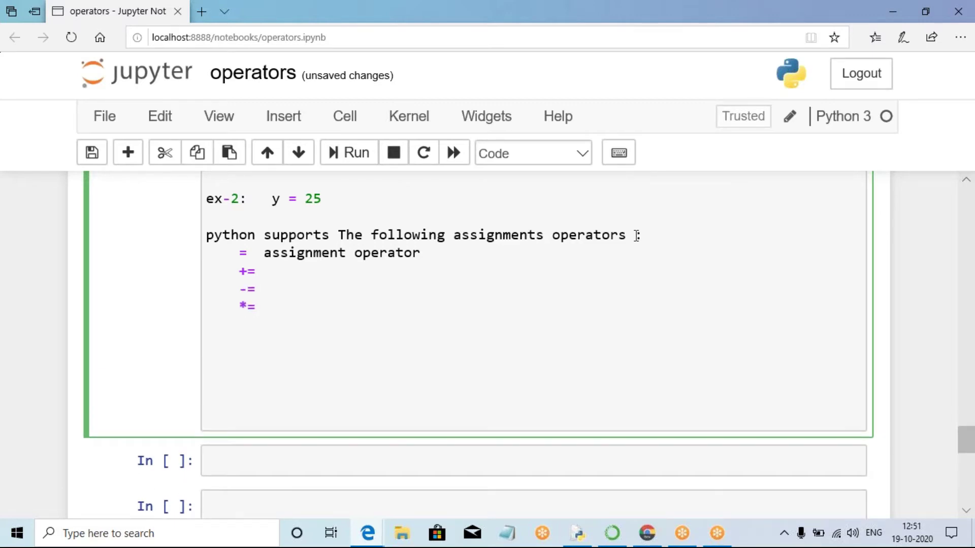
text(/=)
key(Return)
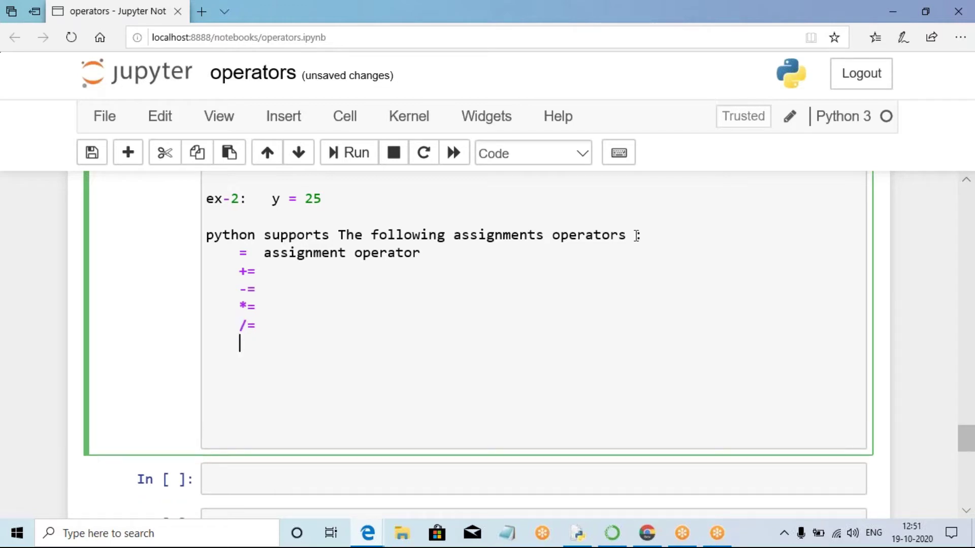
text(%=)
key(Return)
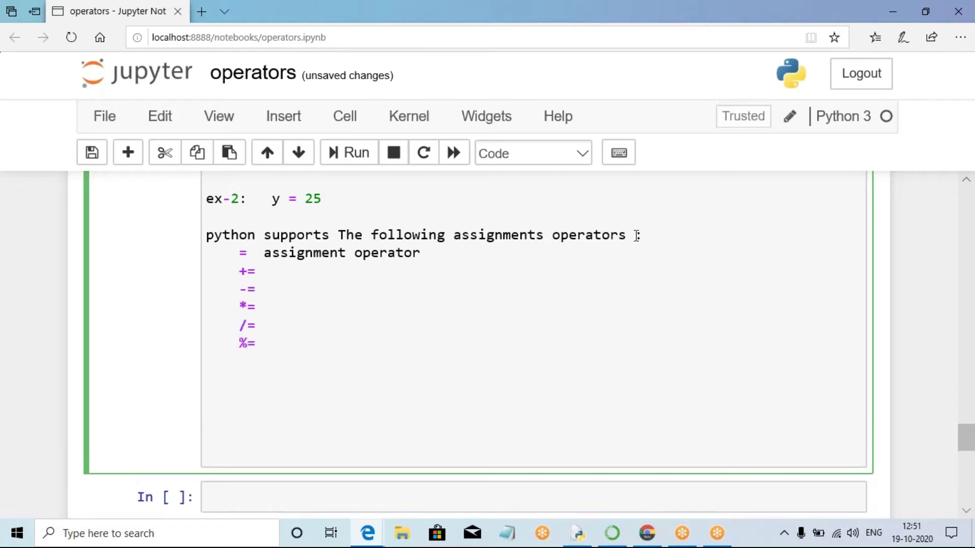
text(//=)
key(Return)
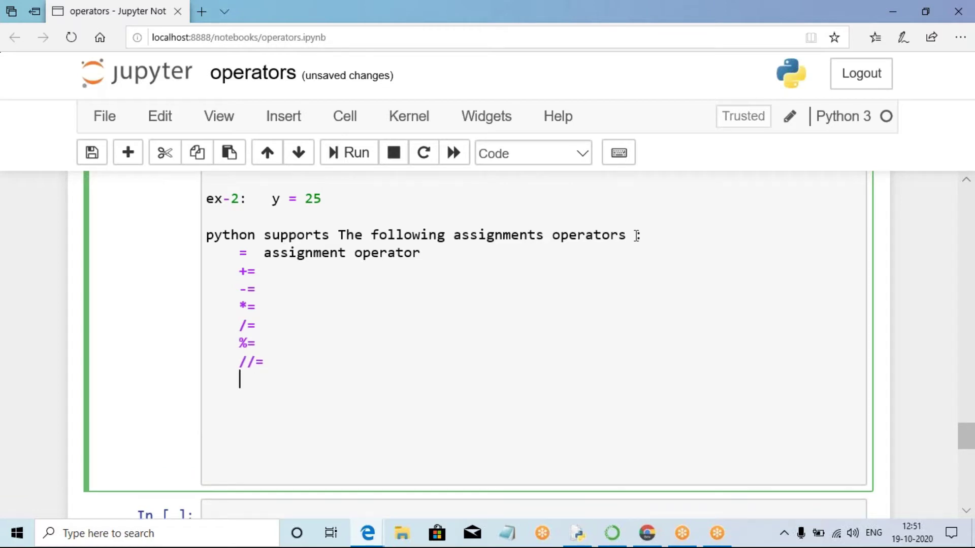
text(**=)
key(Return)
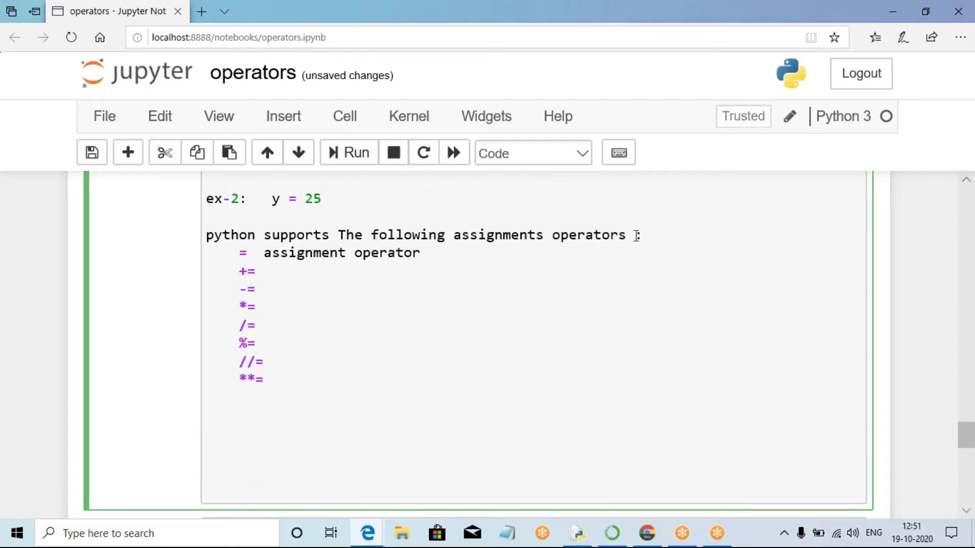
- Name += the 'Addition assignment operator', fixing the spelling
drag(239, 252, 322, 378)
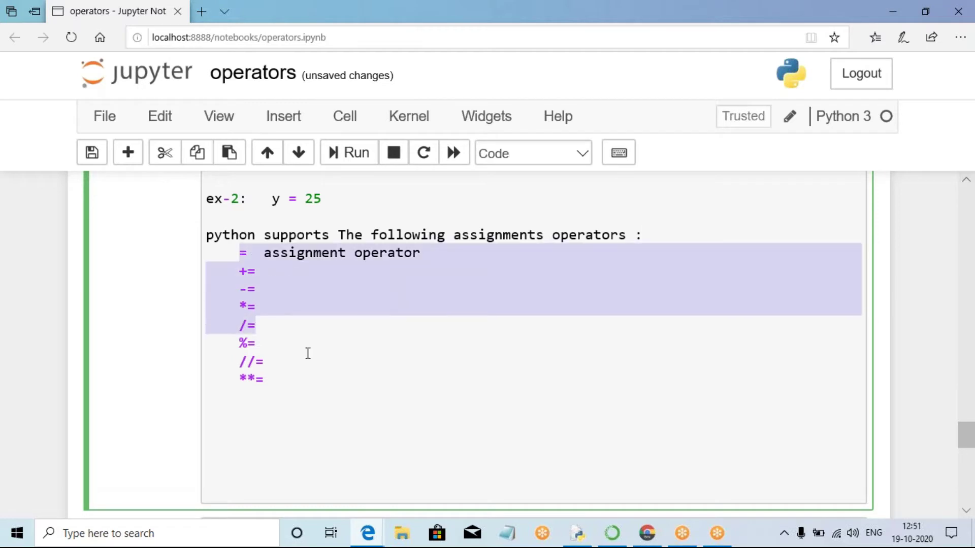
click(322, 379)
click(292, 274)
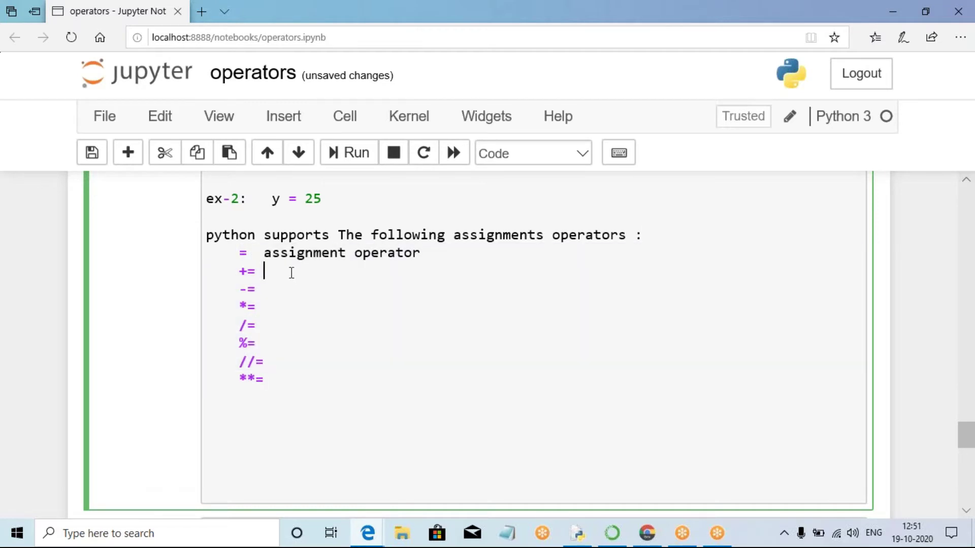
text(Addition assi)
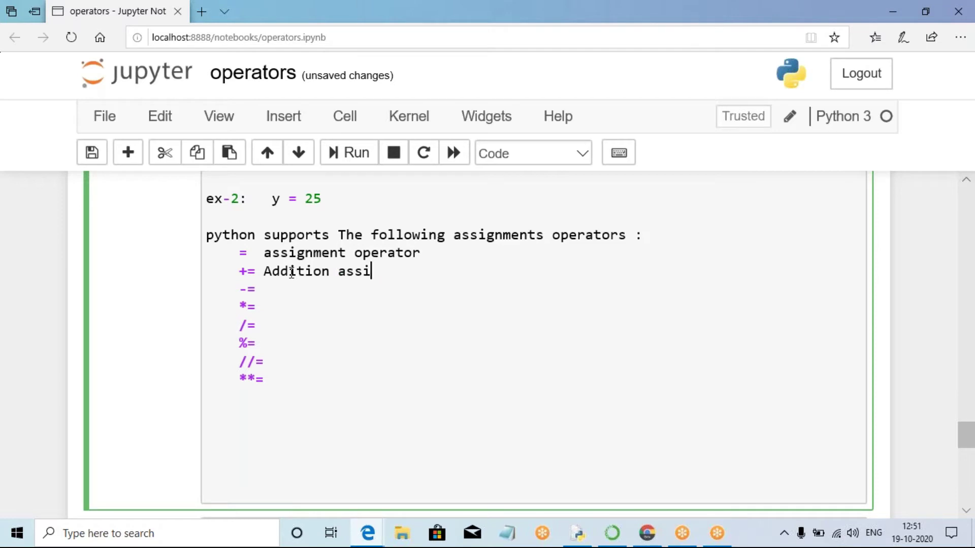
text(ngmen)
key(BackSpace)
key(BackSpace)
key(BackSpace)
text(nent)
key(BackSpace)
key(BackSpace)
key(BackSpace)
key(BackSpace)
text(ment operator)
- Copy 'assignment operator' and name -=, *= and /= subtraction, multiplication and division
click(263, 271)
click(263, 253)
double_click(283, 253)
drag(422, 253, 468, 250)
key(ctrl+c)
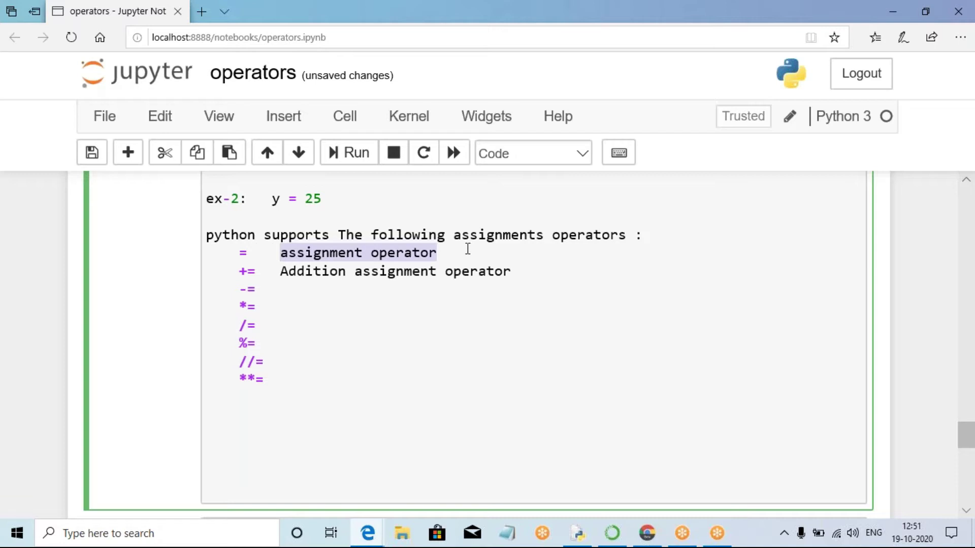
click(311, 286)
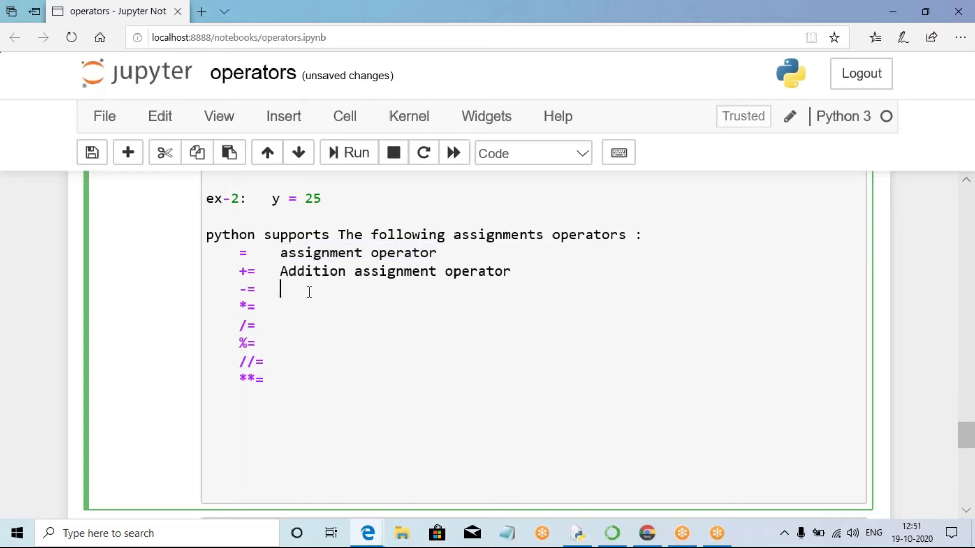
text(subtraction)
key(ctrl+v)
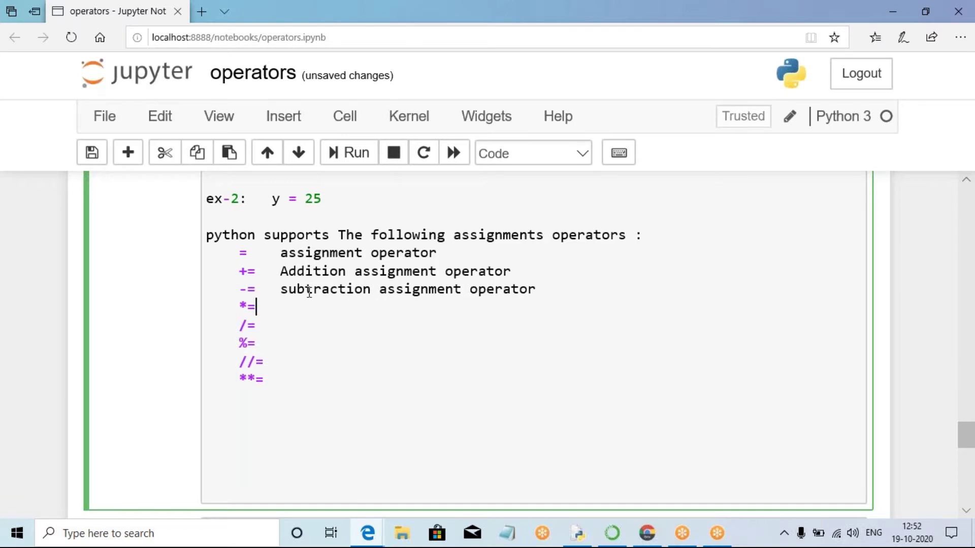
text(Multiplication)
key(ctrl+v)
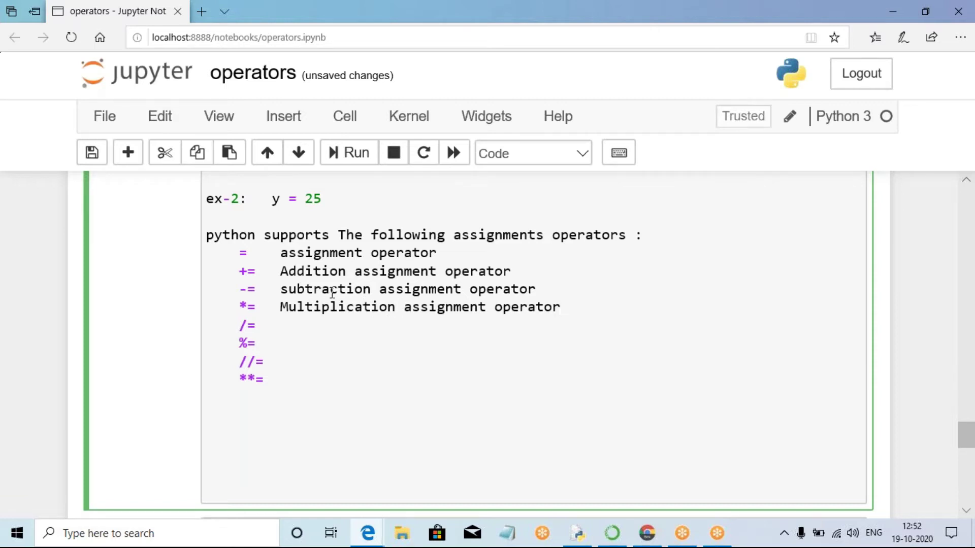
text(division)
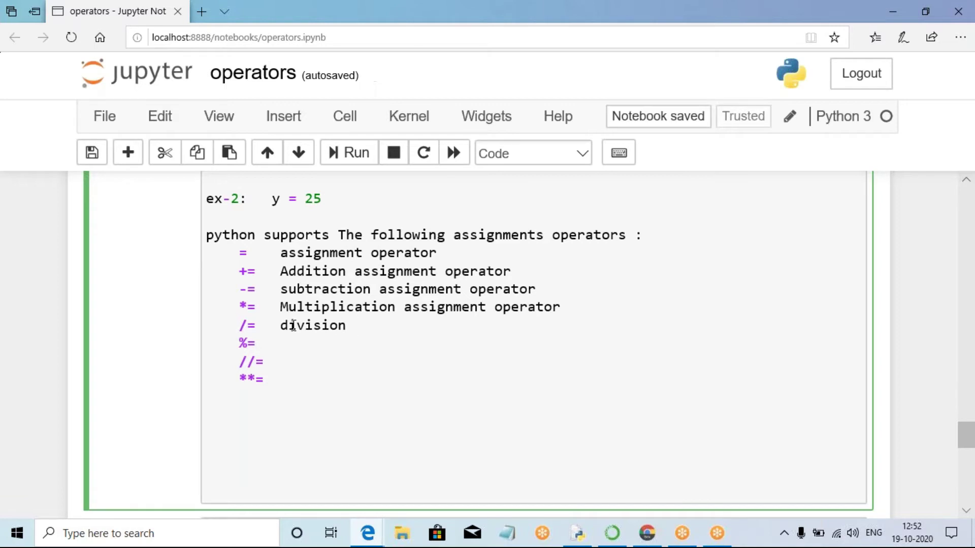
key(ctrl+v)
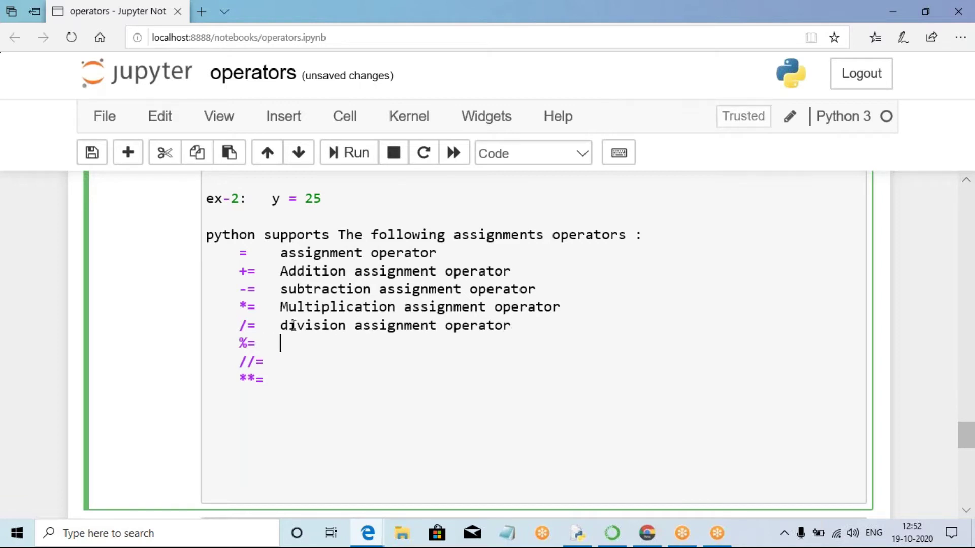
text(remainer)
- Name %=, //= and **= the remainder, floor division and power assignment operators
key(BackSpace)
key(BackSpace)
text(der)
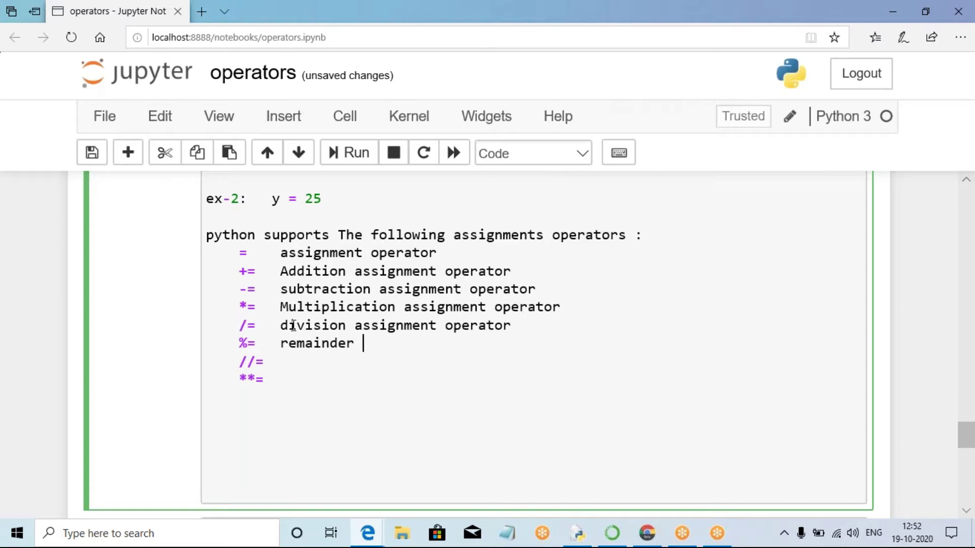
key(ctrl+v)
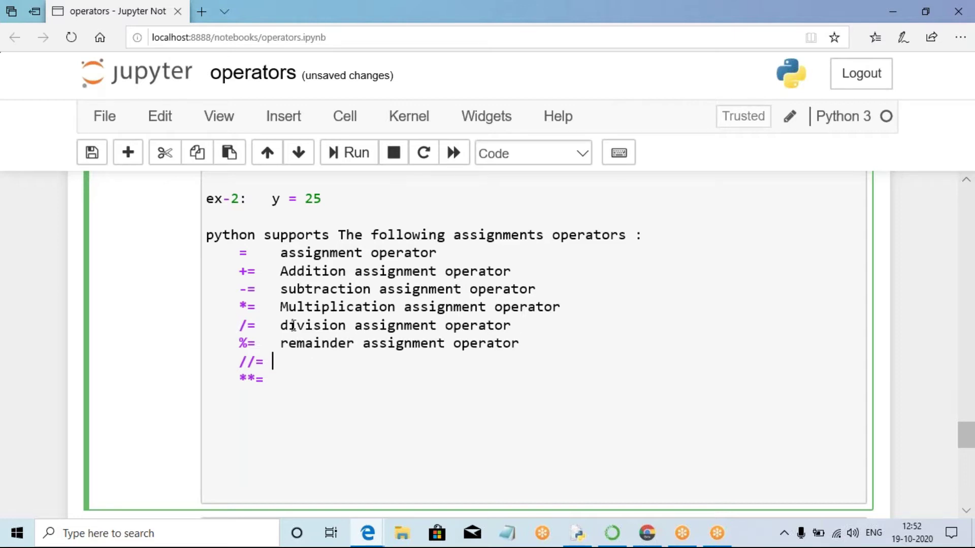
text(floor d)
text(ivision)
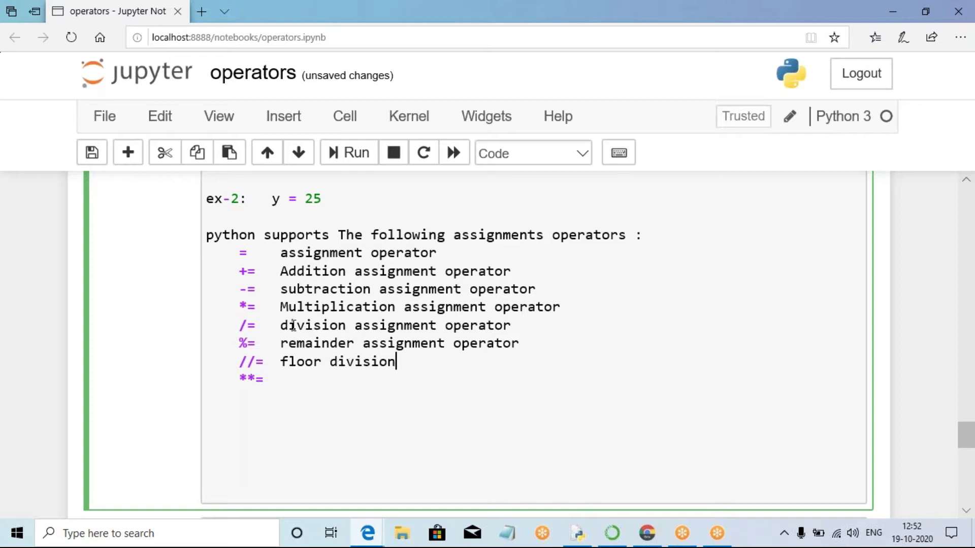
key(ctrl+v)
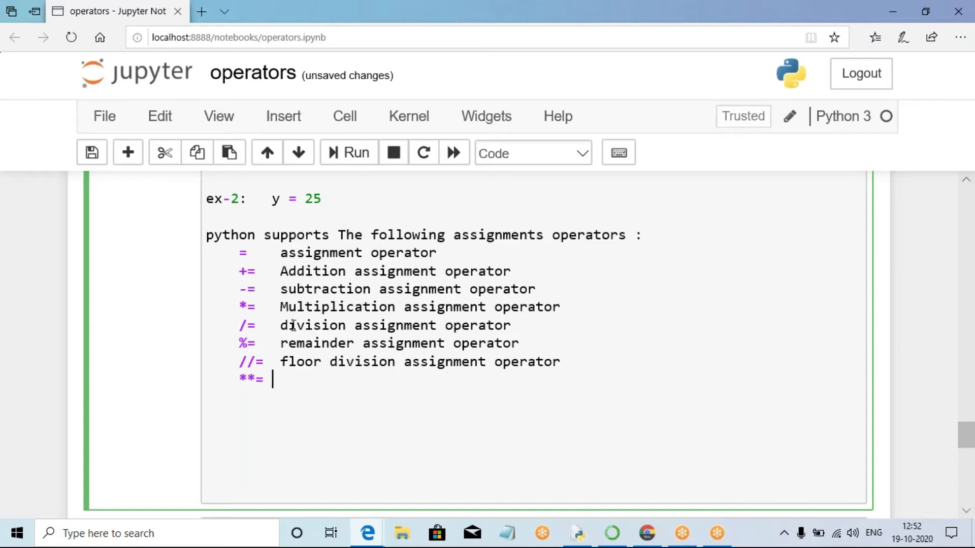
key(ctrl+v)
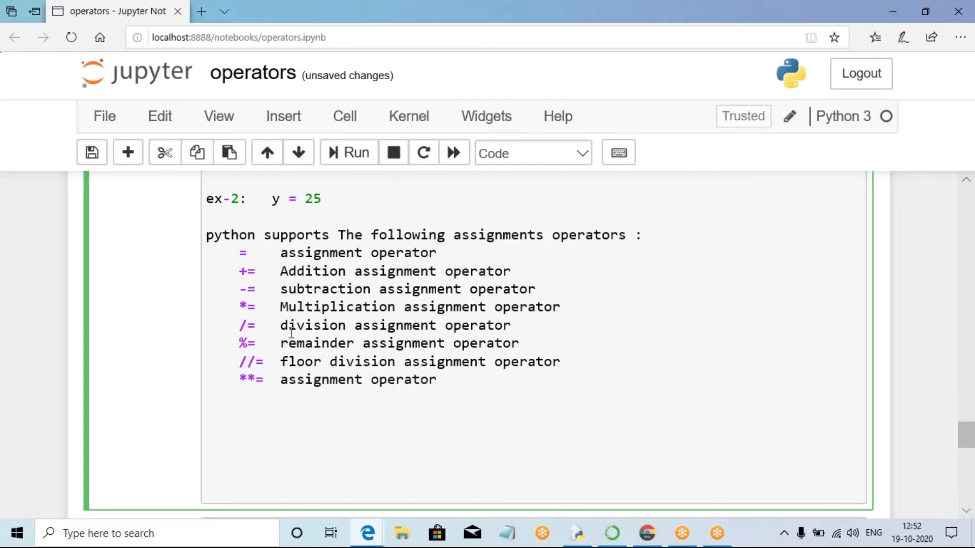
click(281, 380)
text(power )
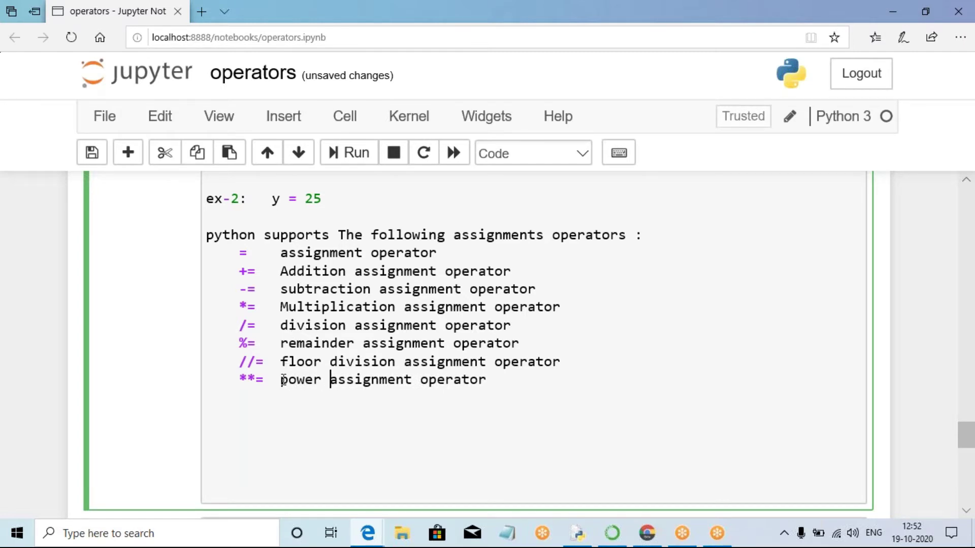
text(or exponent)
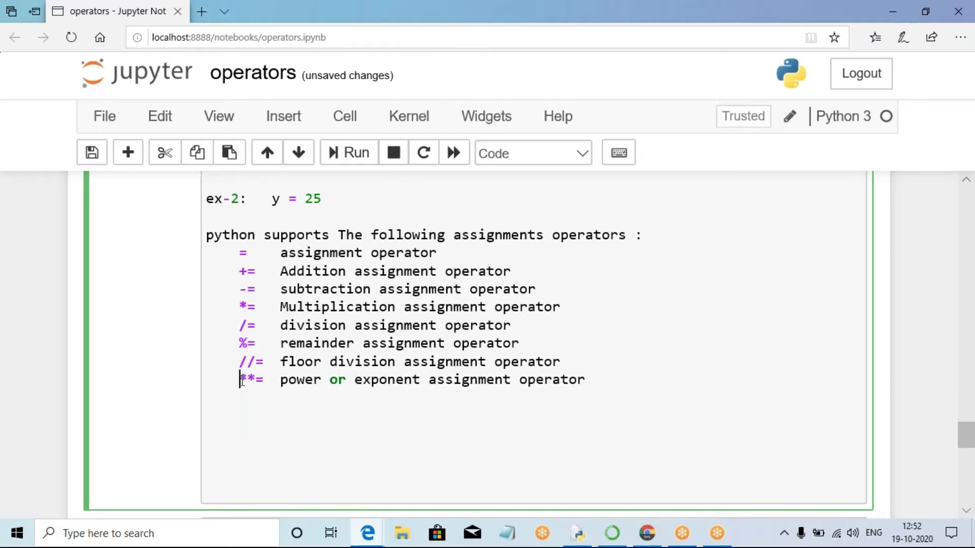
drag(240, 379, 254, 376)
drag(429, 381, 582, 380)
drag(276, 379, 596, 379)
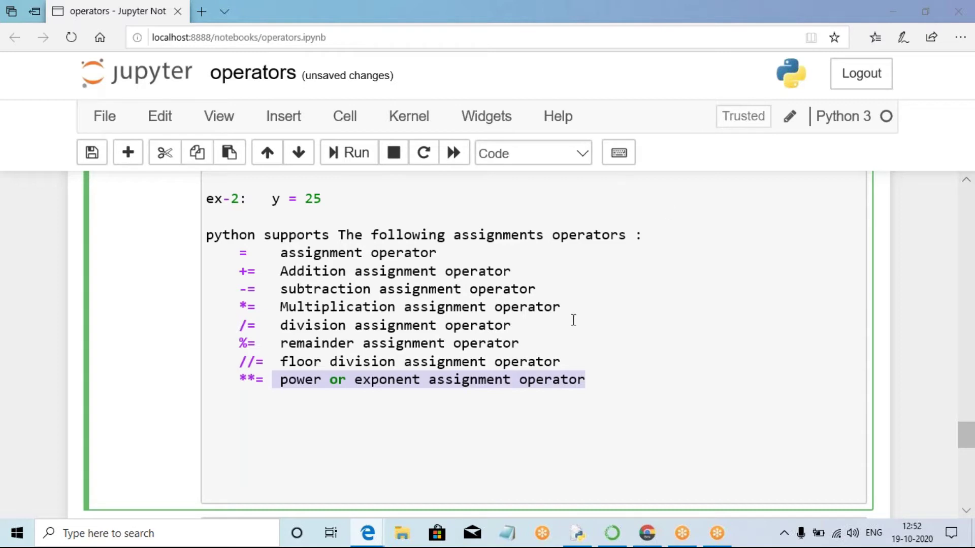
click(273, 422)
drag(229, 258, 598, 375)
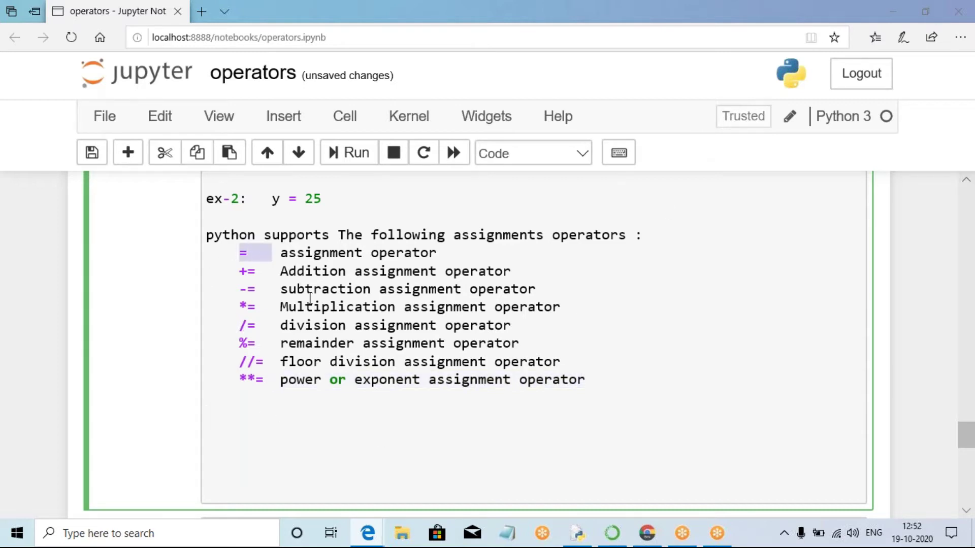
click(229, 402)
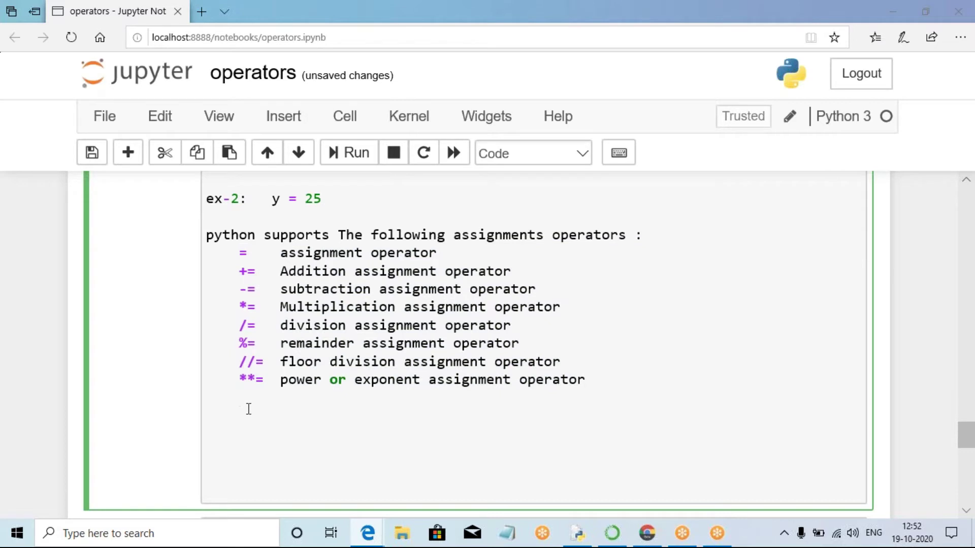
text(&=)
- Add &=, |=, ^=, <<= and >>= lines, describing &= as 'bitwise and assignment operator'
key(Return)
key(Return)
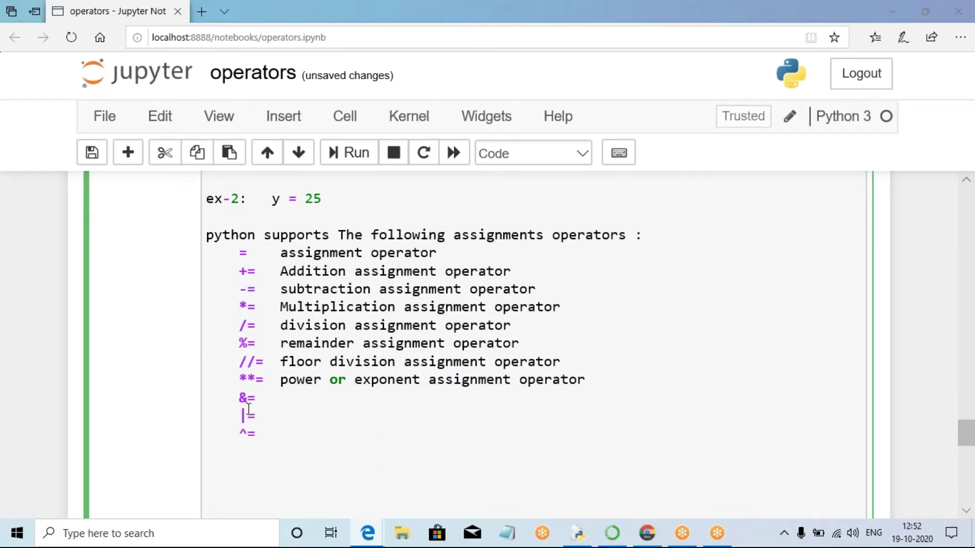
text(<<=)
key(Return)
text(>>=)
text(bitwise and assignment operator)
- Copy the bitwise and description and rename it 'bitwise or assignment operator' for |=
click(268, 399)
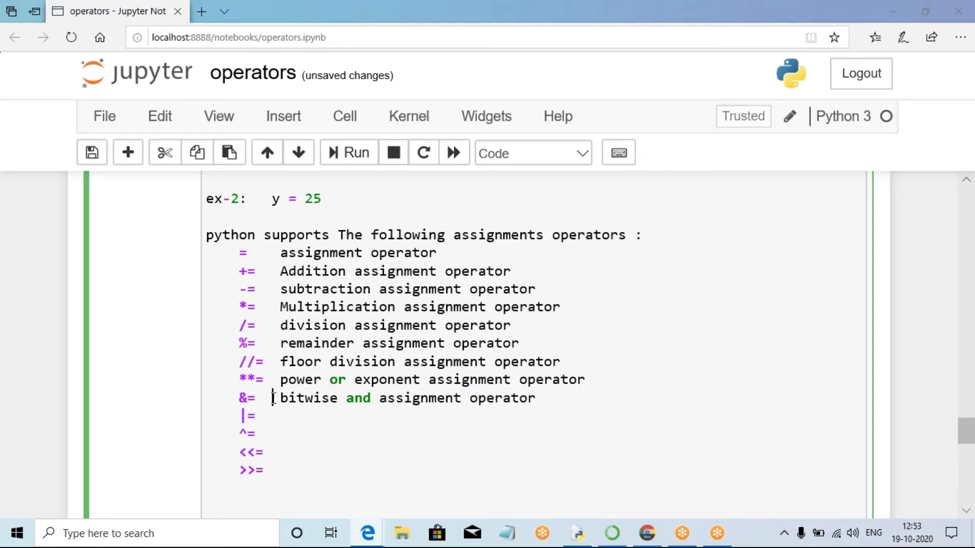
shift+click(537, 398)
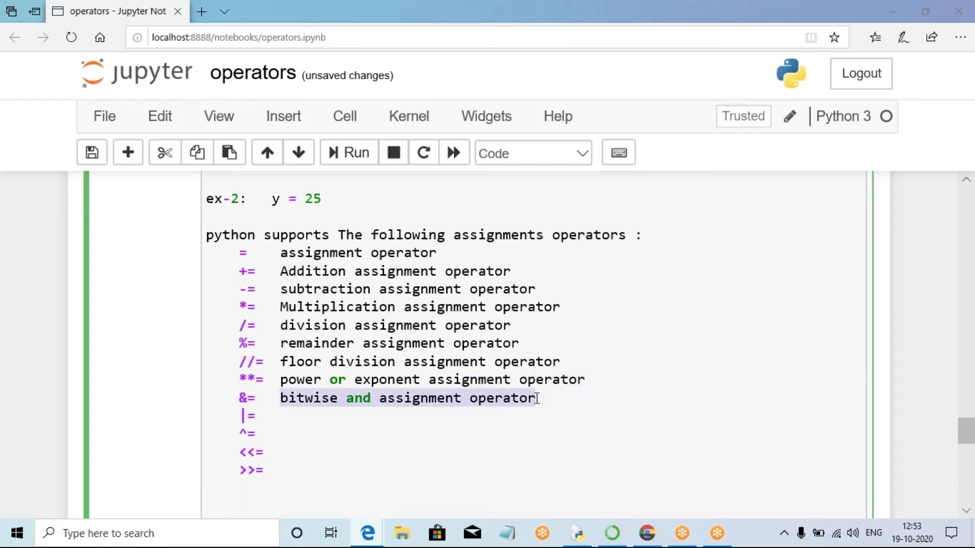
click(288, 418)
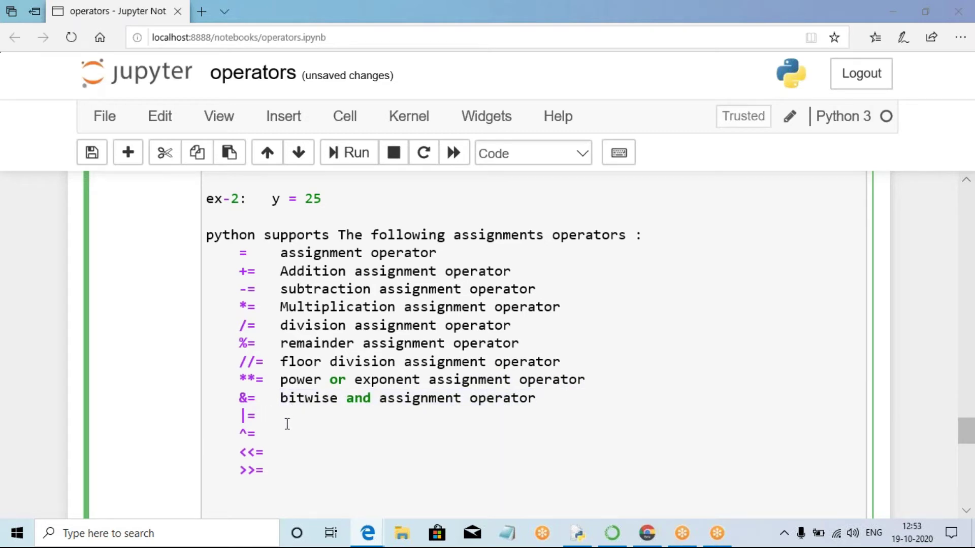
text(bitwise and assignment operator)
drag(345, 417, 370, 416)
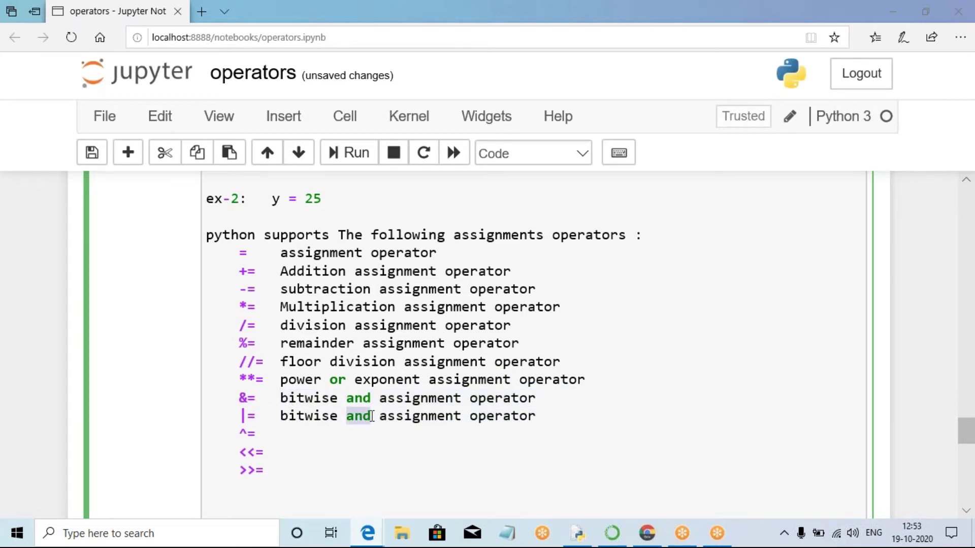
text(or)
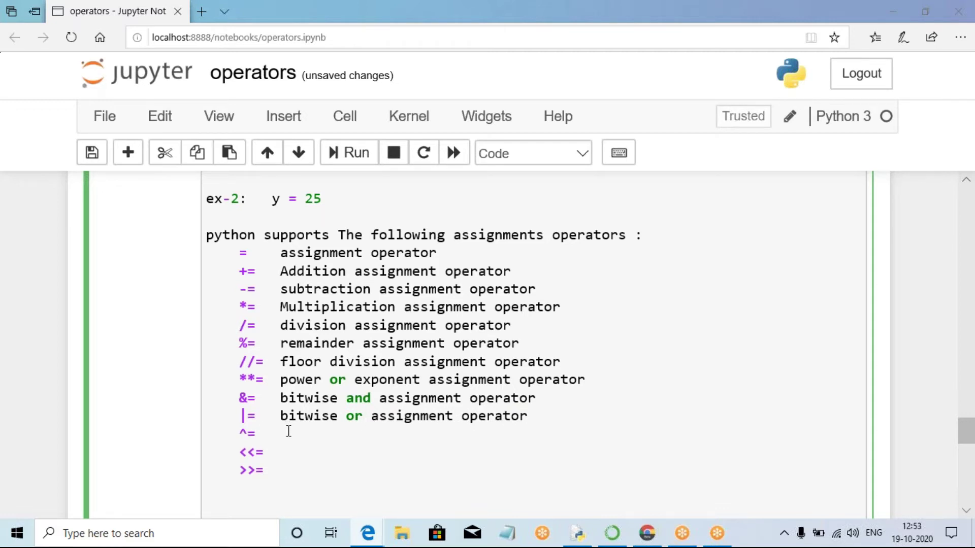
- Name ^=, <<= and >>= the bitwise exclusive or, leftshift and rightshift assignment operators
text(bitwise and assignment operator)
click(346, 435)
text(exclusive or)
key(Delete)
key(Delete)
key(Delete)
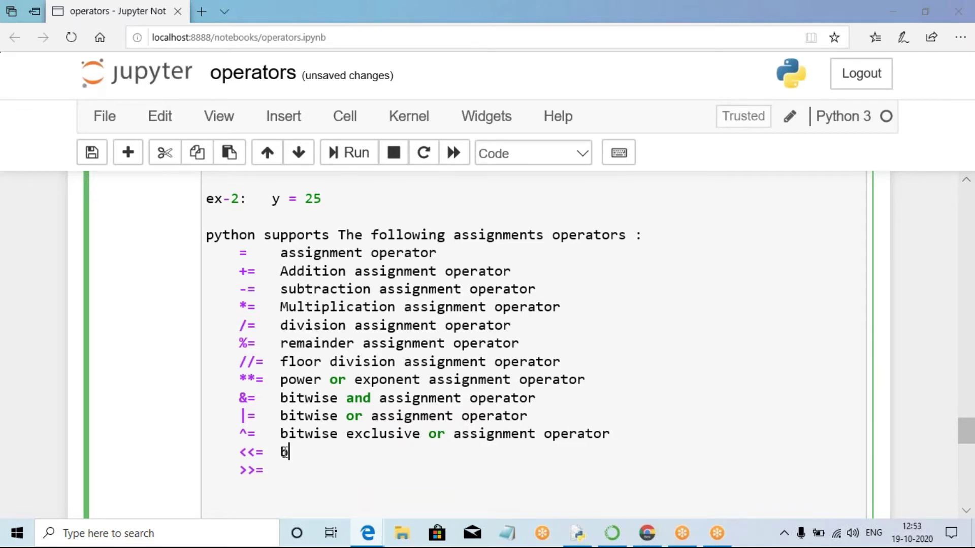
key(BackSpace)
text(bitwise and assignment operator)
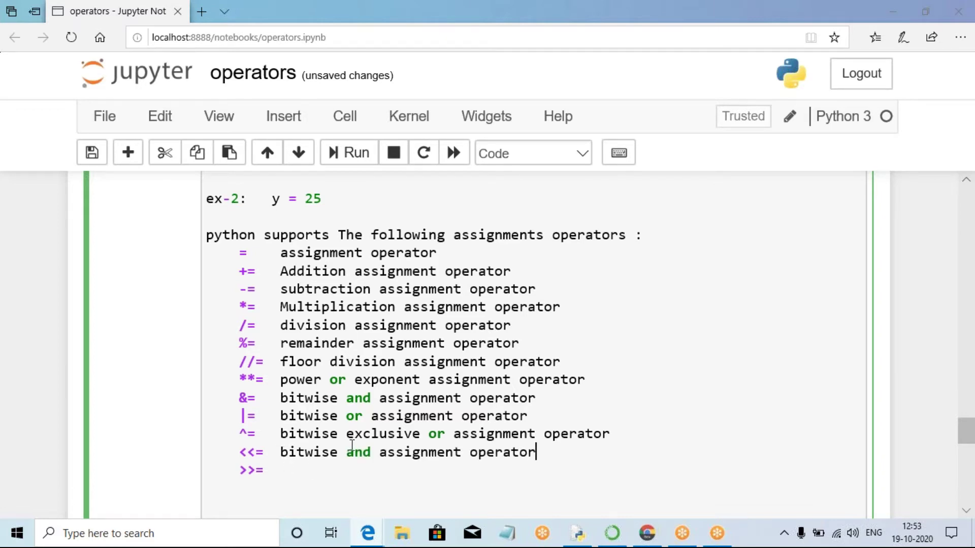
key(BackSpace)
key(BackSpace)
key(BackSpace)
text(leftshift)
click(309, 476)
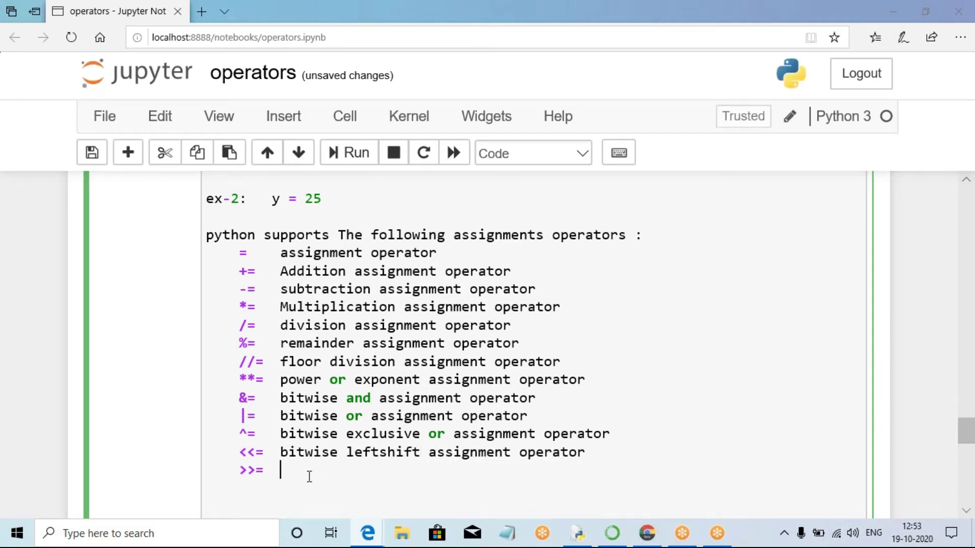
text(bitwise and assignment operator)
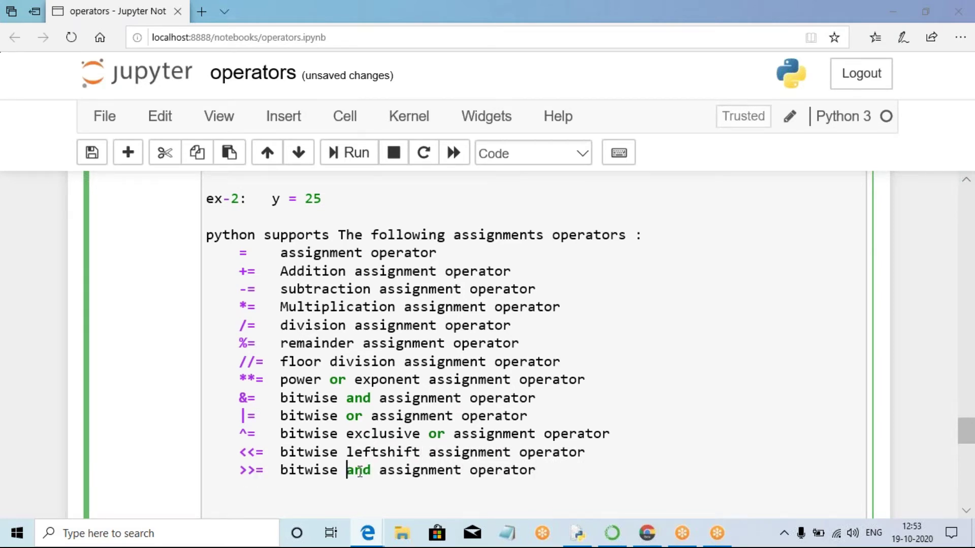
drag(346, 470, 370, 472)
text(rightshift)
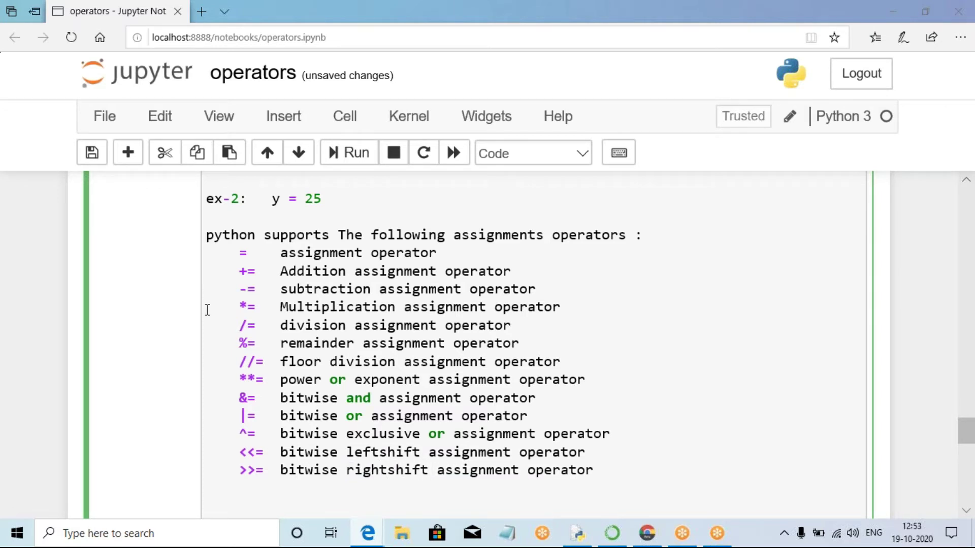
- Highlight the finished operator list, then move below it to the empty code cell
drag(208, 254, 609, 468)
click(613, 470)
mouse_move(231, 253)
mouse_down()
mouse_move(249, 253)
mouse_move(264, 272)
mouse_move(265, 307)
mouse_up()
click(238, 488)
scroll(238, 487, down, 3)
scroll(246, 401, down, 1)
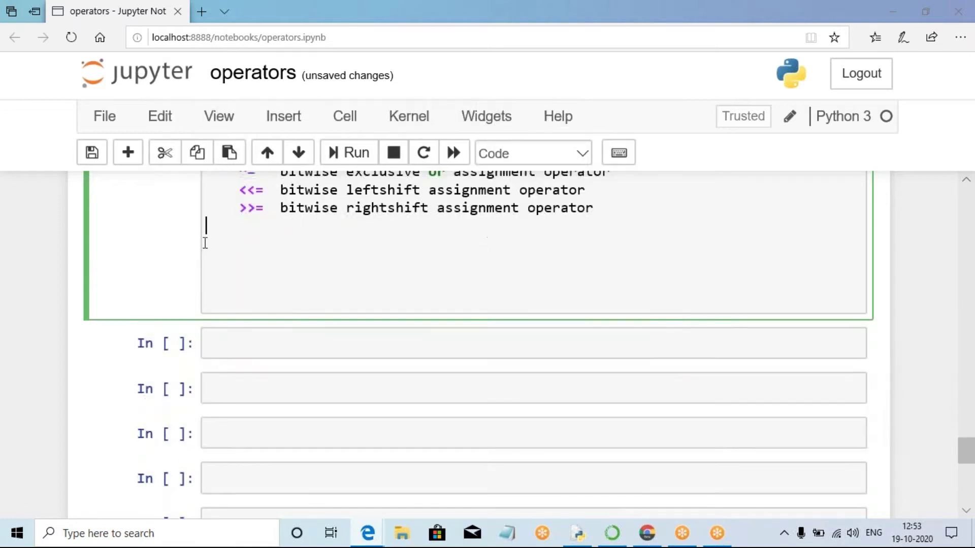
scroll(233, 324, down, 1)
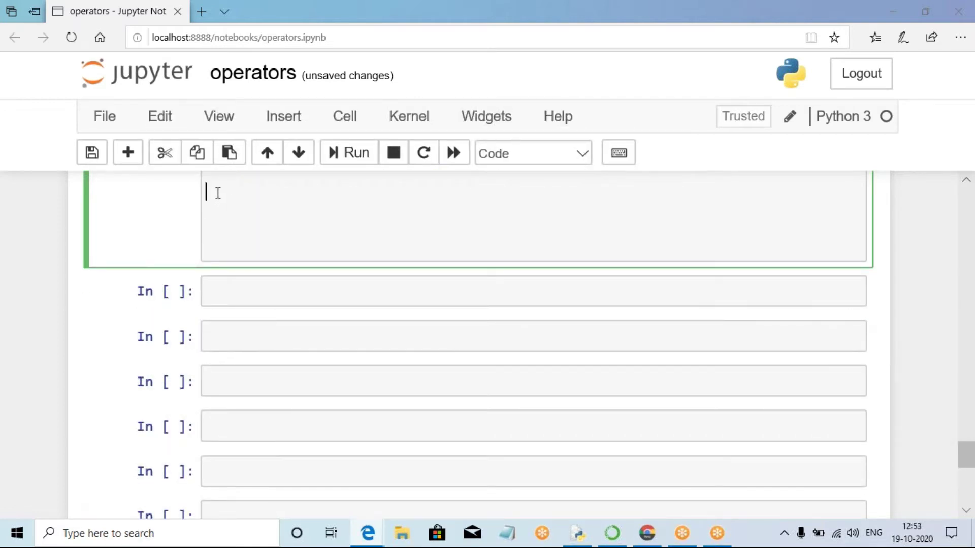
scroll(217, 194, down, 1)
- Enter '#demo for arithmetic assignment operators', then m=5, print(m), m+=10, print(m)
click(244, 251)
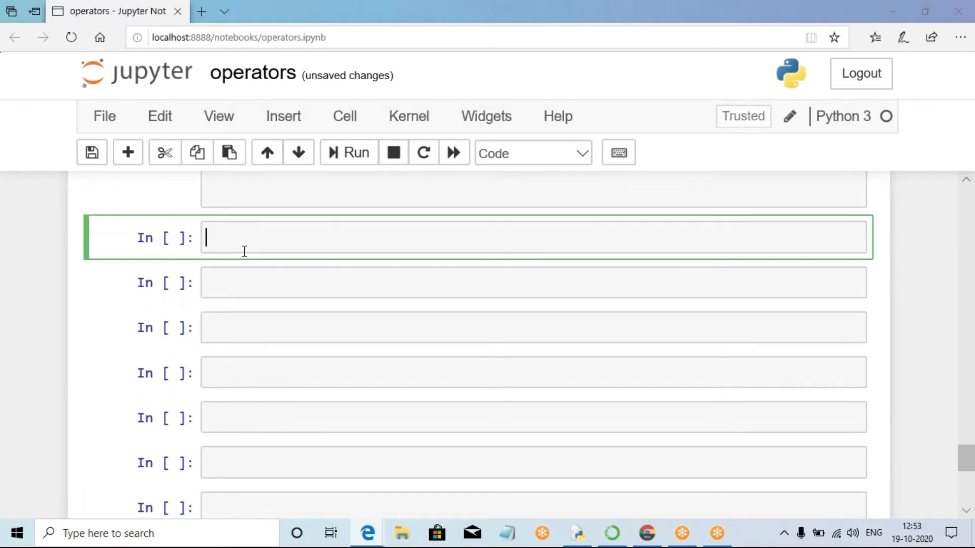
scroll(244, 251, up, 1)
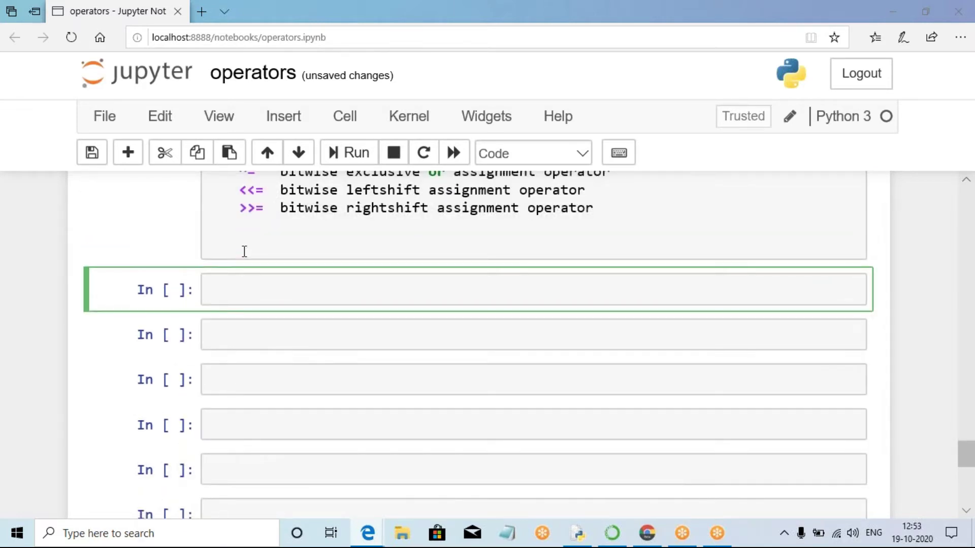
text(#demo for )
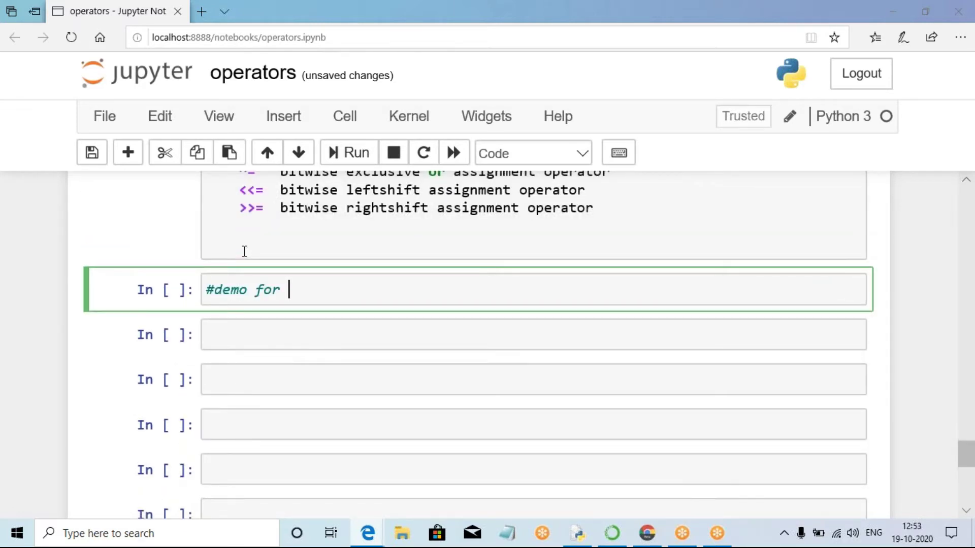
text(arithmenti)
key(BackSpace)
key(BackSpace)
text(ic assignment operators)
key(Return)
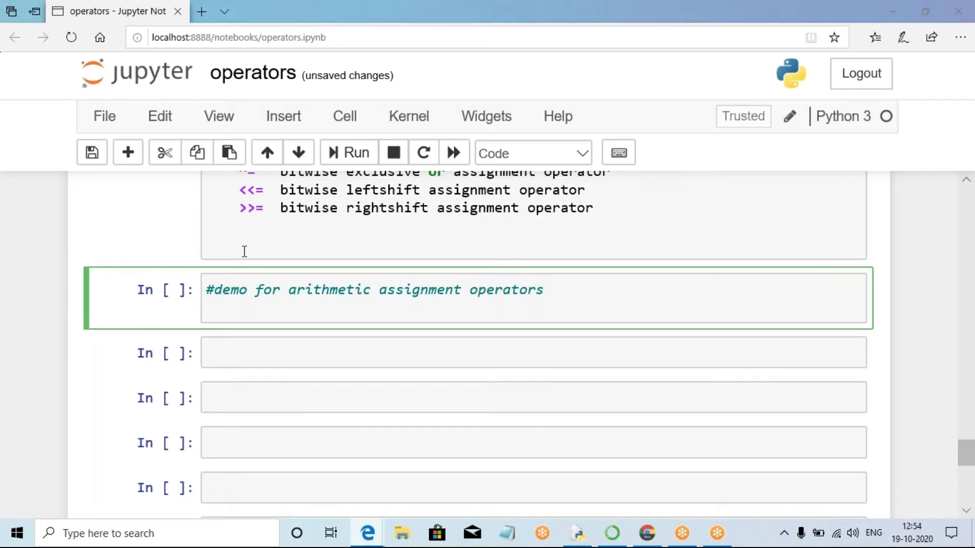
text(m=5)
key(Return)
text(print()
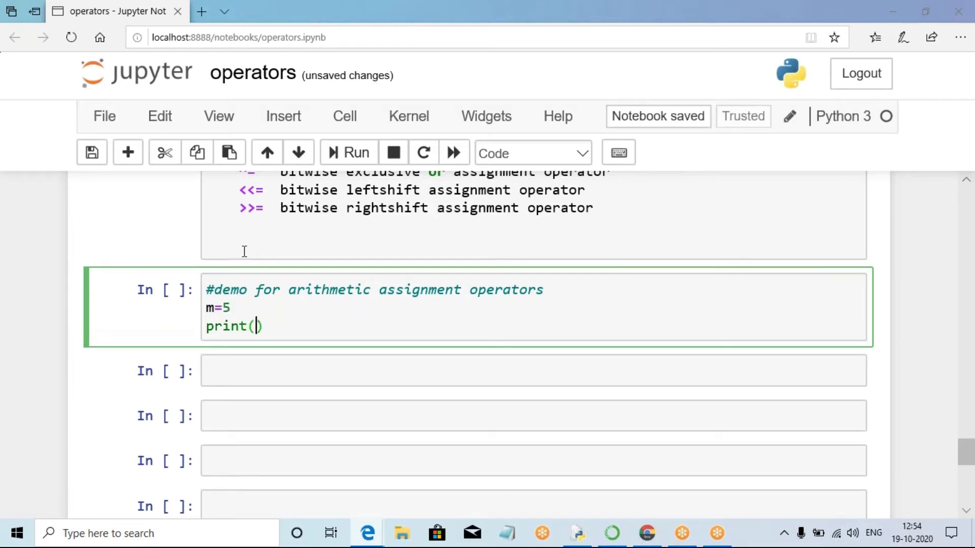
text(m)
key(Return)
text(m+=1)
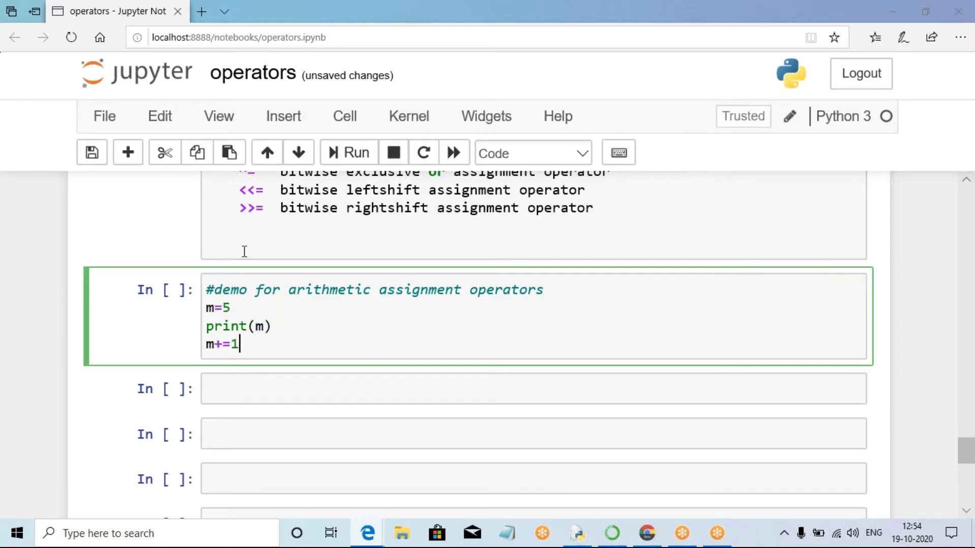
text(0)
key(Return)
text(print(m)
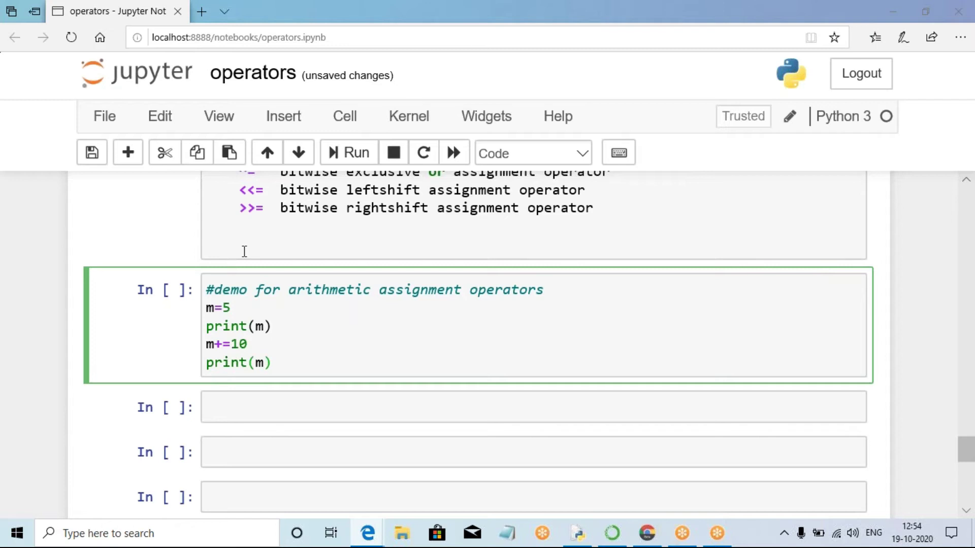
scroll(327, 263, down, 3)
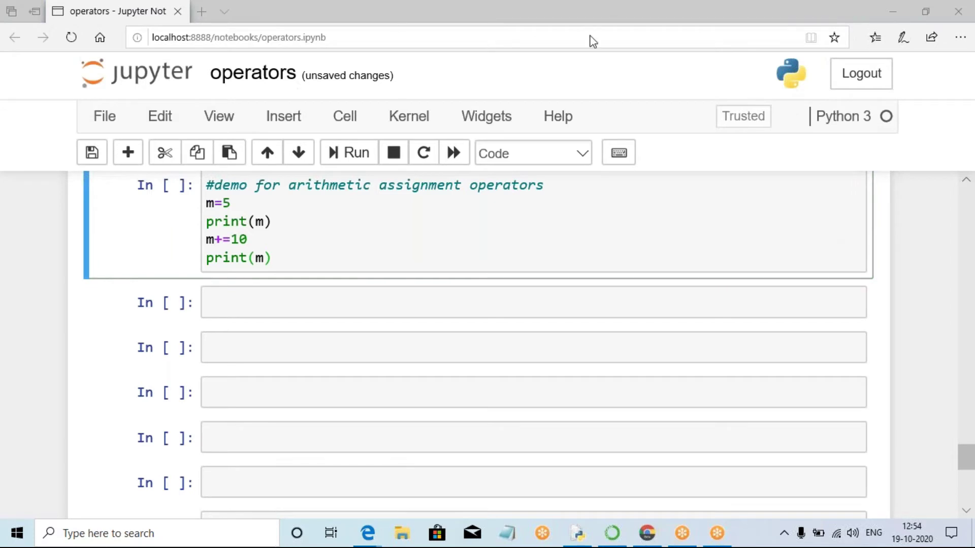
click(588, 44)
mouse_move(675, 192)
mouse_down()
mouse_move(726, 169)
mouse_move(732, 192)
mouse_up()
mouse_move(671, 214)
mouse_down()
mouse_move(729, 207)
mouse_move(712, 244)
mouse_up()
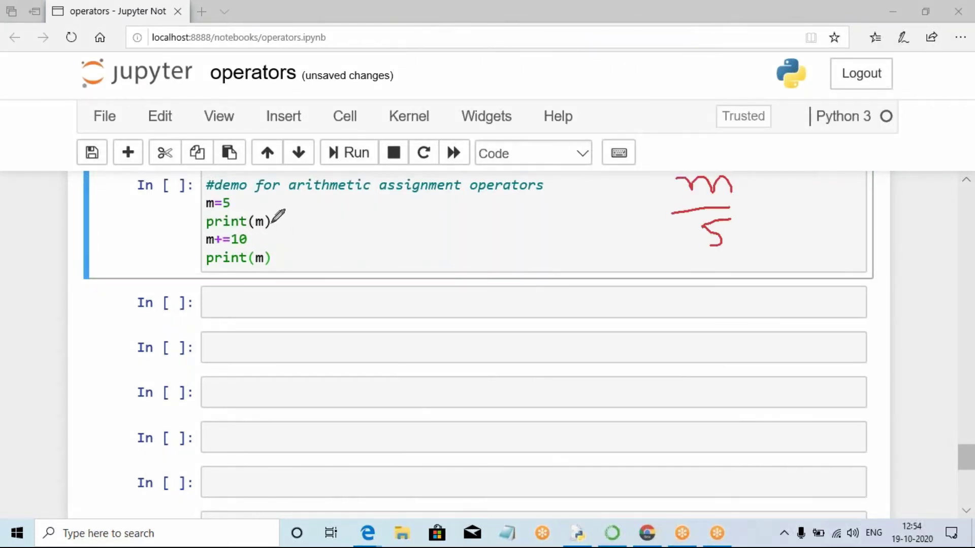
drag(273, 222, 376, 228)
mouse_move(433, 216)
mouse_down()
mouse_move(446, 226)
mouse_move(433, 254)
mouse_move(472, 212)
mouse_up()
drag(262, 243, 332, 241)
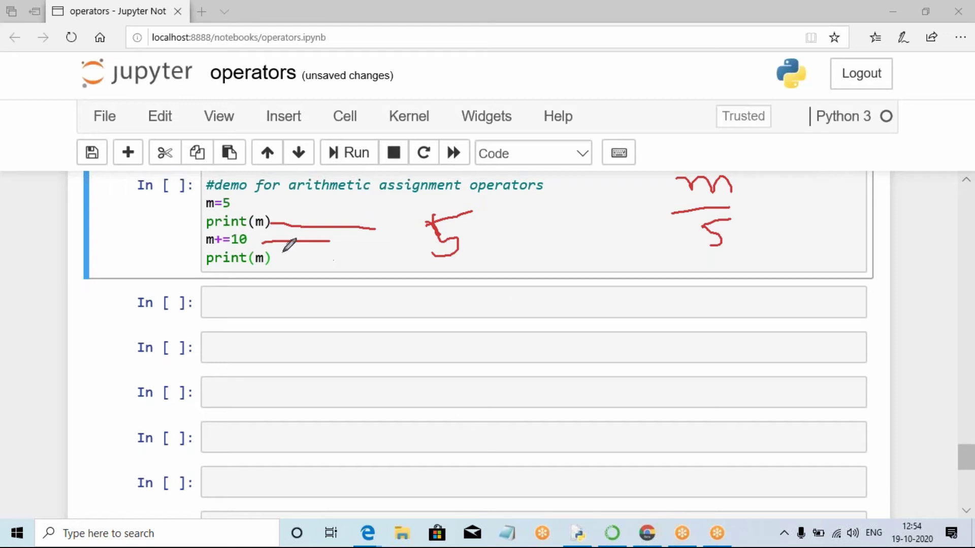
mouse_move(620, 272)
mouse_down()
mouse_move(699, 294)
mouse_move(736, 280)
mouse_up()
click(711, 282)
mouse_move(717, 294)
mouse_down()
mouse_move(837, 262)
mouse_move(835, 291)
mouse_up()
mouse_move(844, 256)
mouse_down()
mouse_move(862, 277)
mouse_move(883, 268)
mouse_up()
mouse_move(317, 356)
mouse_down()
mouse_move(373, 357)
mouse_move(447, 327)
mouse_move(440, 361)
mouse_up()
drag(445, 318, 469, 314)
drag(451, 341, 509, 332)
drag(519, 281, 523, 283)
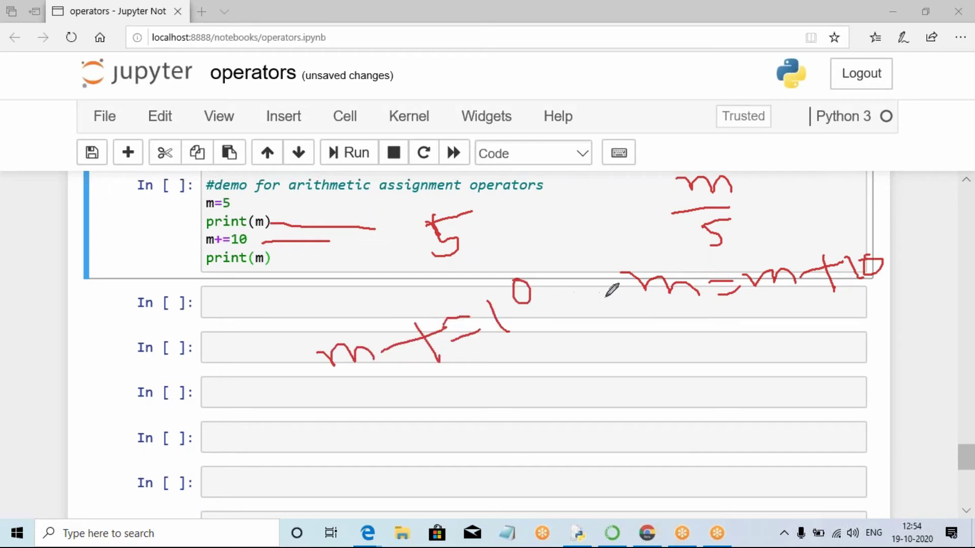
mouse_move(605, 289)
mouse_down()
mouse_move(613, 312)
mouse_move(635, 309)
mouse_move(629, 352)
mouse_up()
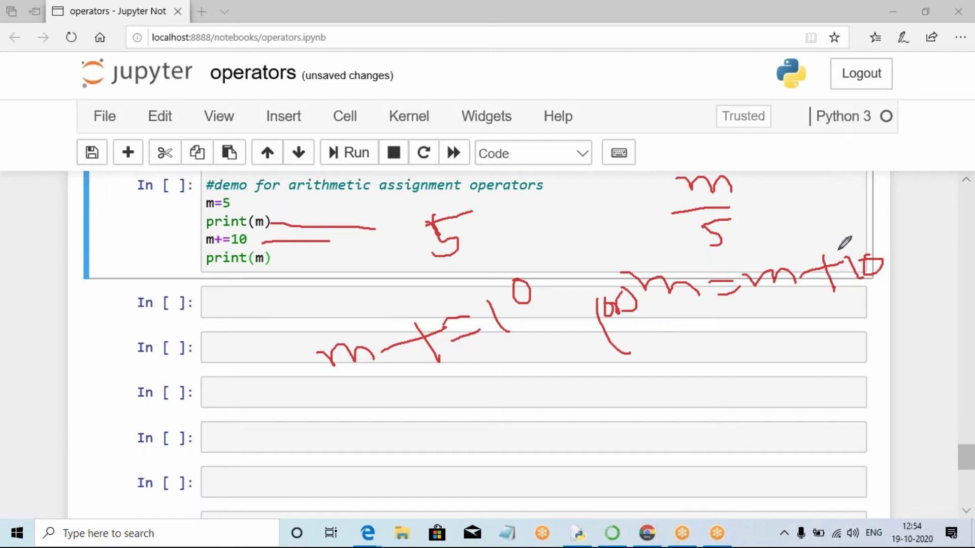
mouse_move(845, 241)
mouse_down()
mouse_move(755, 275)
mouse_move(893, 271)
mouse_move(817, 244)
mouse_move(900, 248)
mouse_move(880, 278)
mouse_up()
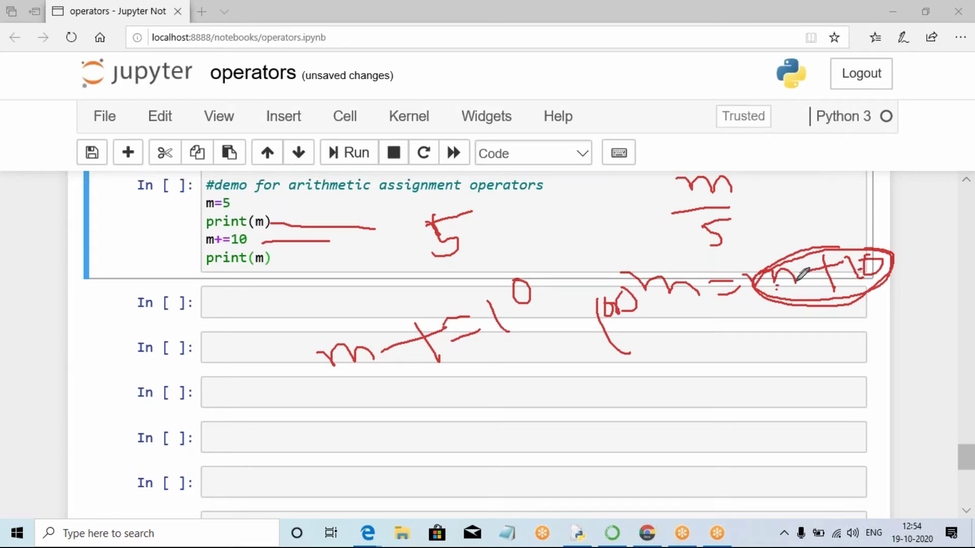
mouse_move(676, 259)
mouse_down()
mouse_move(647, 297)
mouse_move(671, 265)
mouse_up()
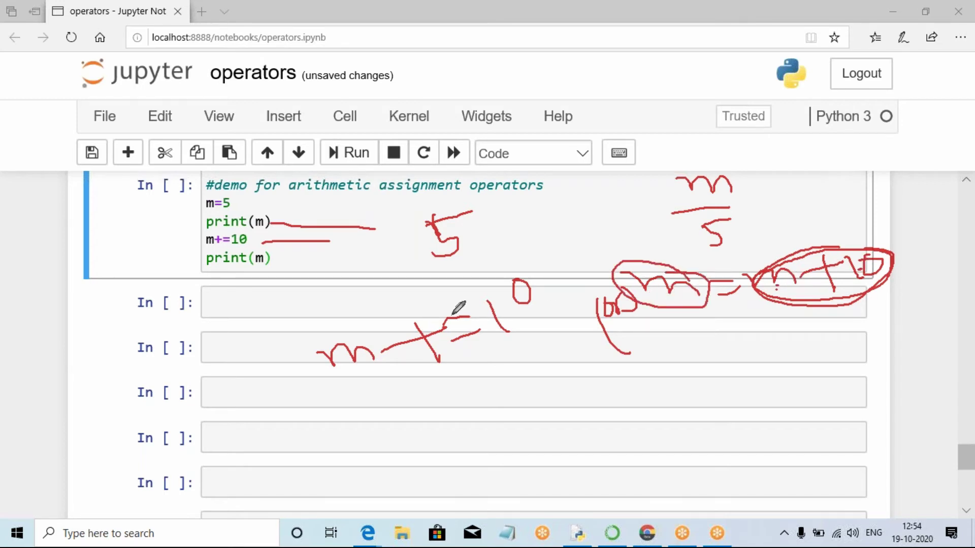
drag(285, 257, 372, 272)
mouse_move(383, 247)
mouse_down()
mouse_move(389, 270)
mouse_move(411, 277)
mouse_move(457, 241)
mouse_up()
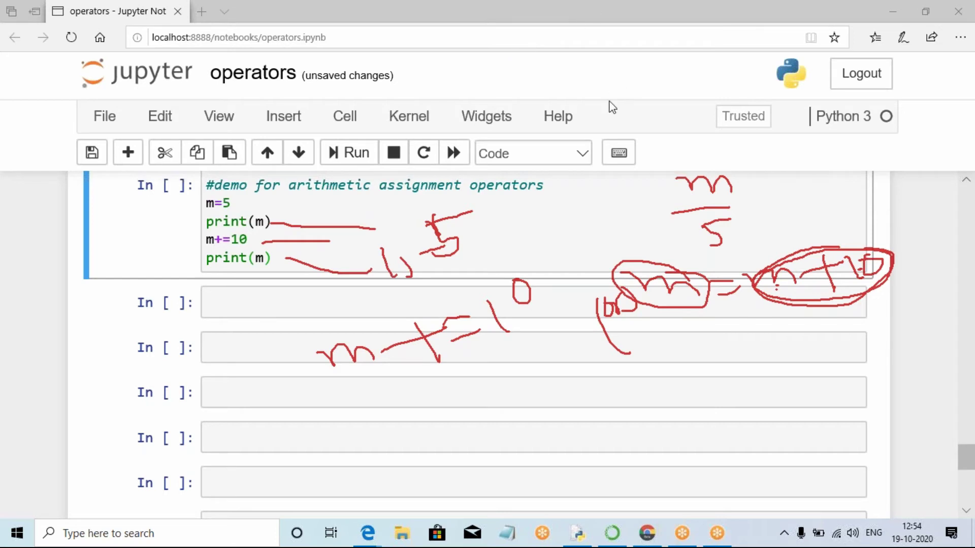
key(Escape)
mouse_move(216, 241)
mouse_down()
mouse_move(254, 237)
mouse_move(229, 237)
mouse_up()
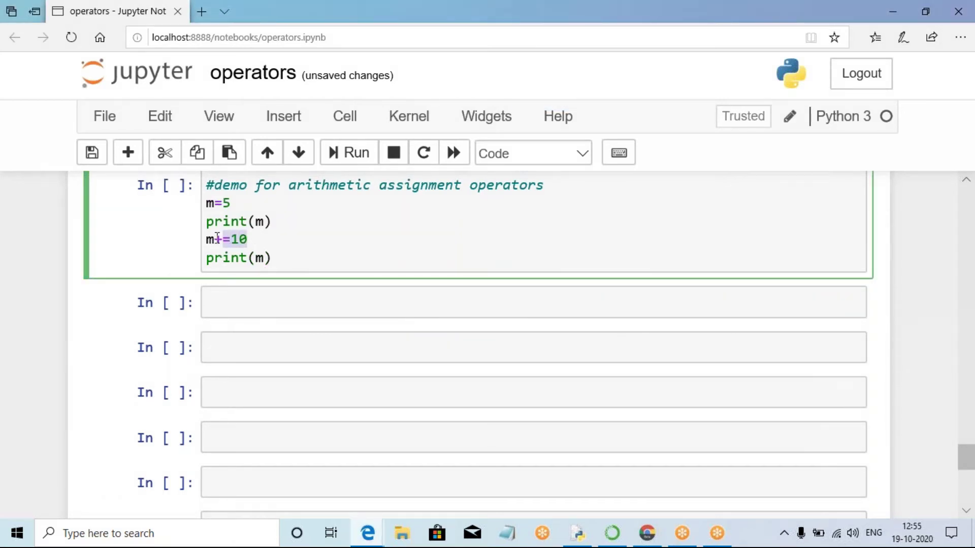
- Add m-=3, m*=4 and m//=10 lines below the second print(m), each followed by print(m)
drag(216, 240, 200, 242)
click(281, 258)
key(Return)
text(m-=3)
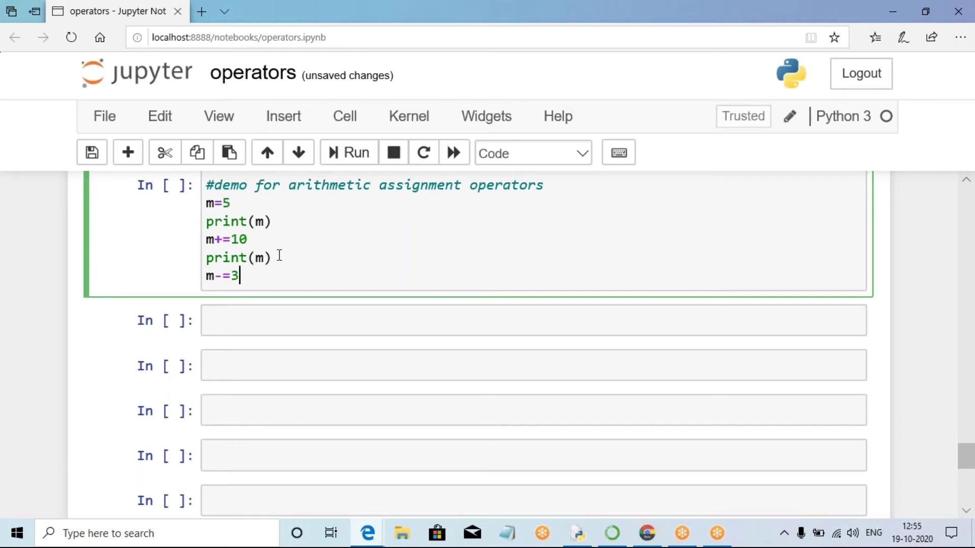
key(Return)
text(p)
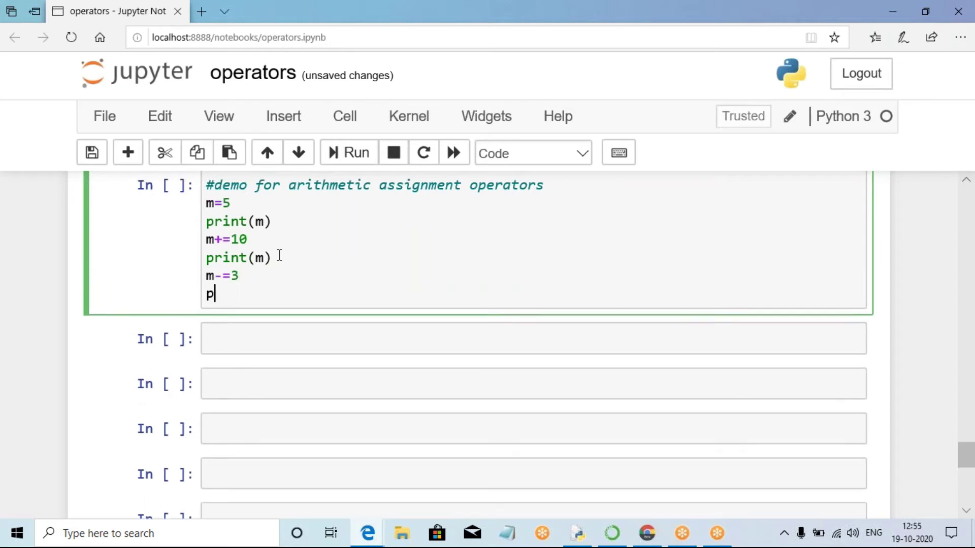
text(rint(m)
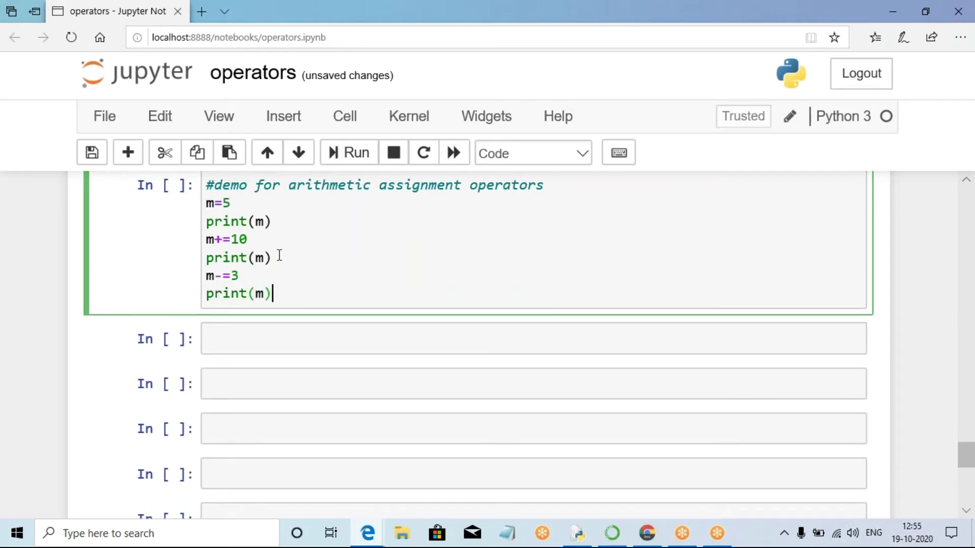
key(Return)
text(m*=4)
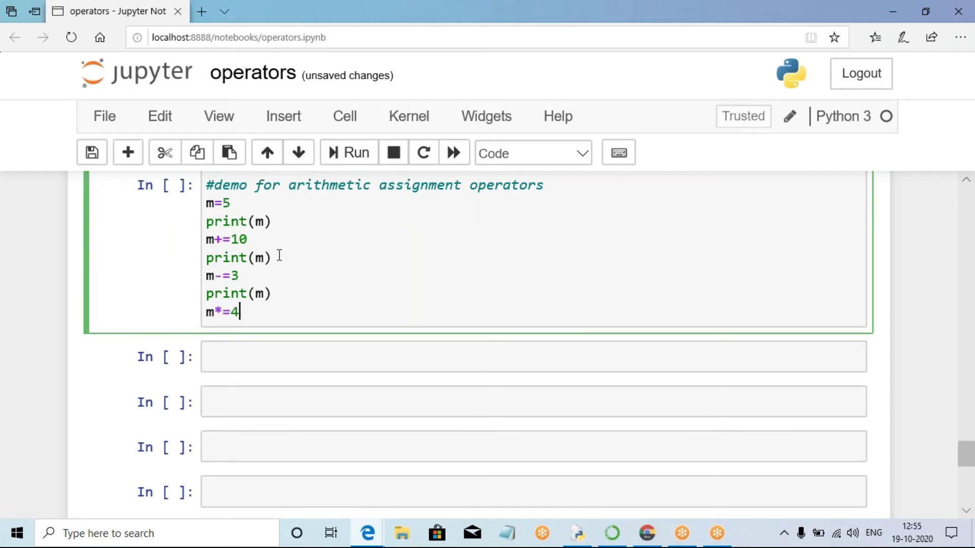
key(Return)
text(pri)
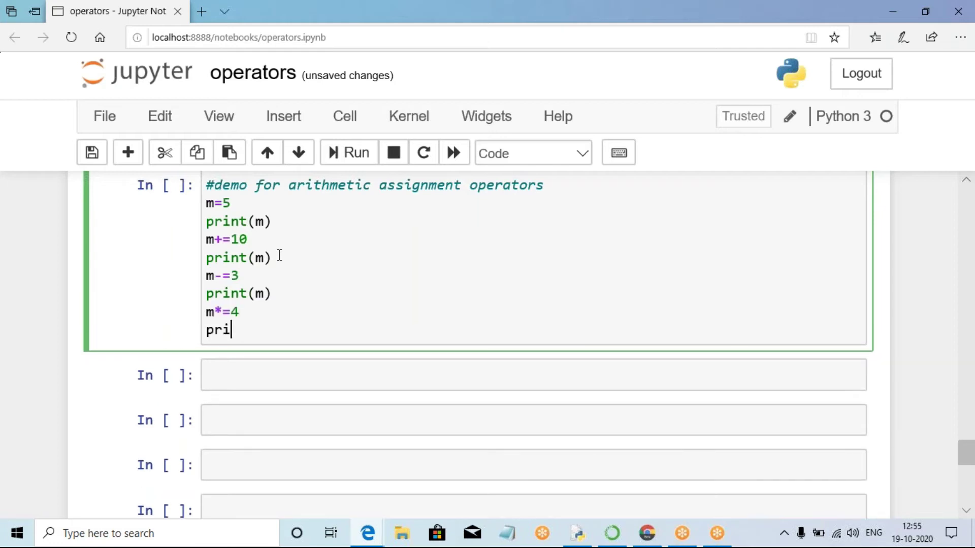
text(nt(m)
key(Return)
text(m//=10)
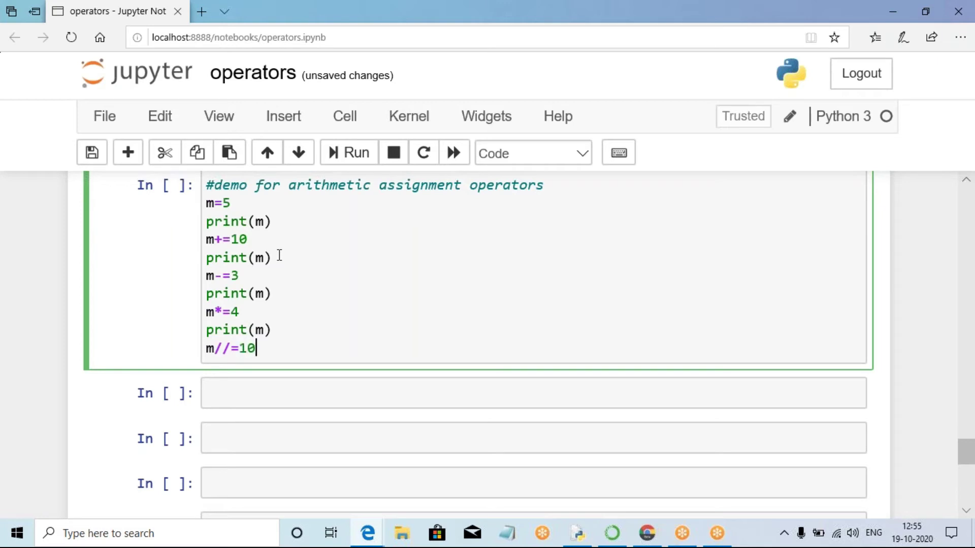
key(Return)
text(print(m))
key(Return)
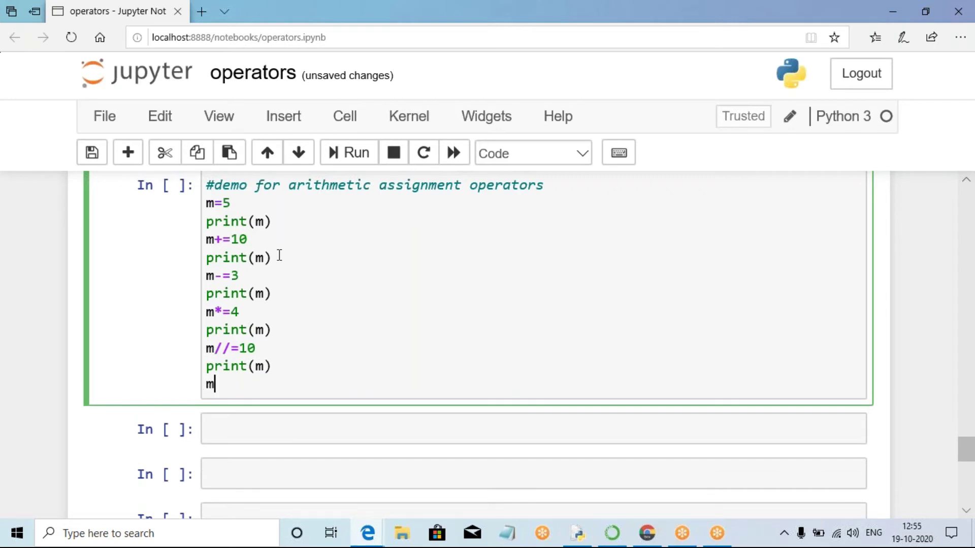
text(**)
- Add m**=2, m%=3 and m/=4 lines, each with print(m), fixing stray characters
key(Return)
key(BackSpace)
text(print(m)
key(Return)
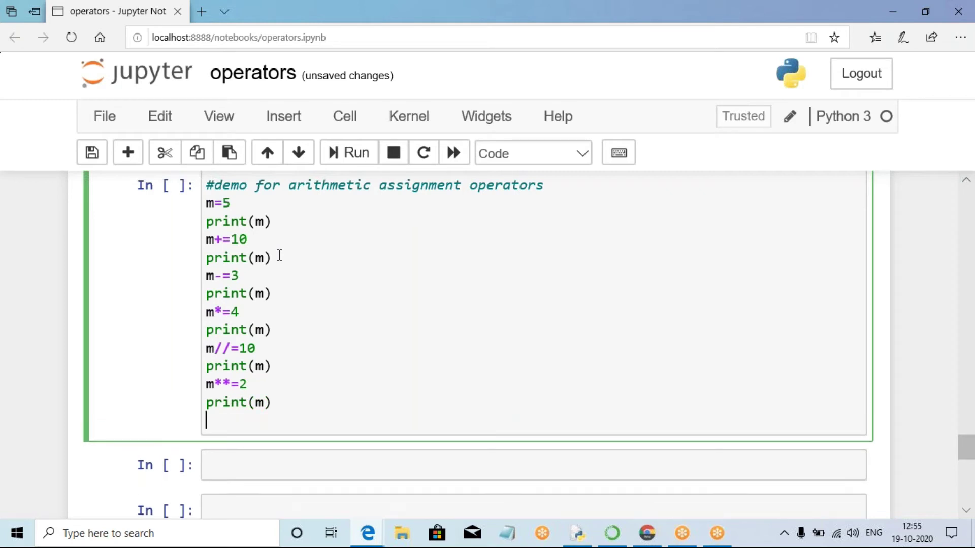
click(280, 256)
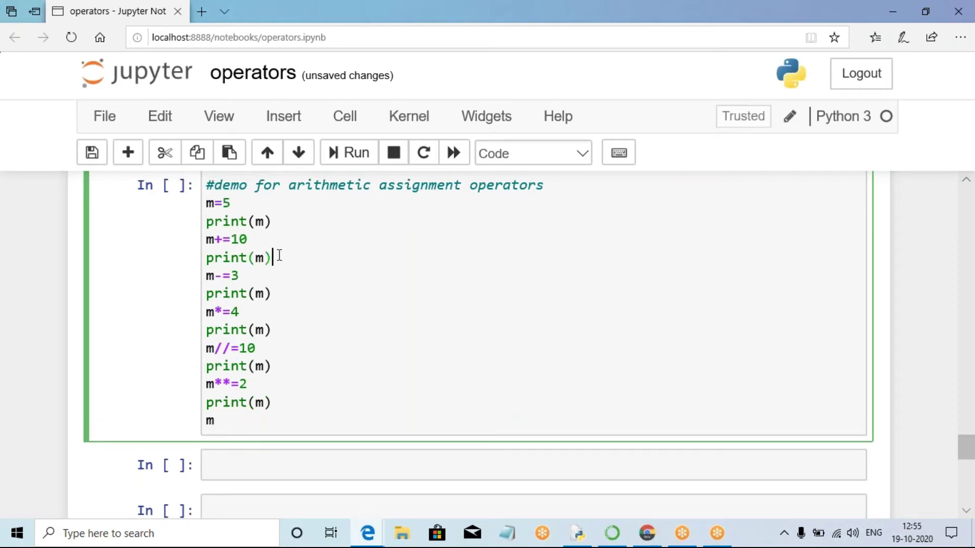
click(227, 418)
key(BackSpace)
key(BackSpace)
key(Return)
text(rint)
key(BackSpace)
key(BackSpace)
key(BackSpace)
text(print(m)
key(Return)
text(m/=4)
text(m%=3)
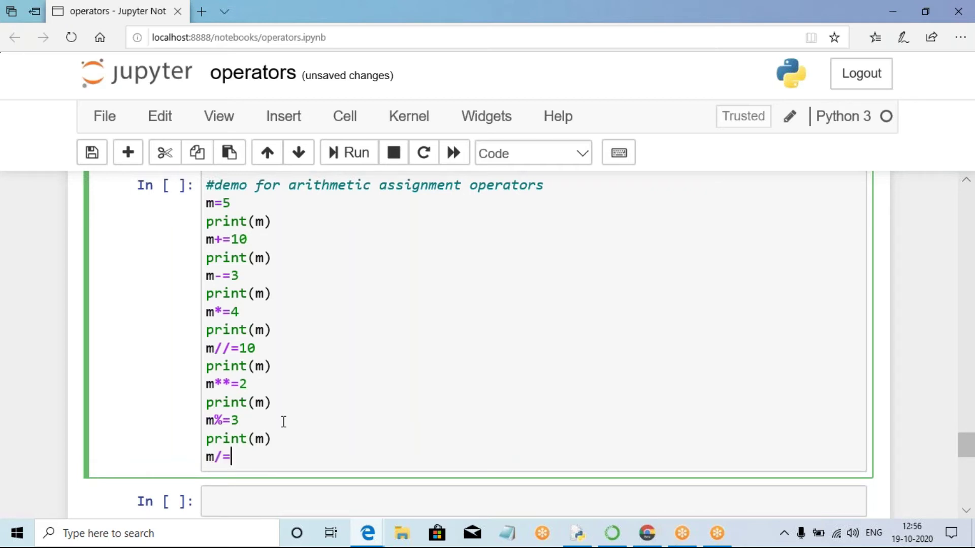
key(Return)
text(print(m)
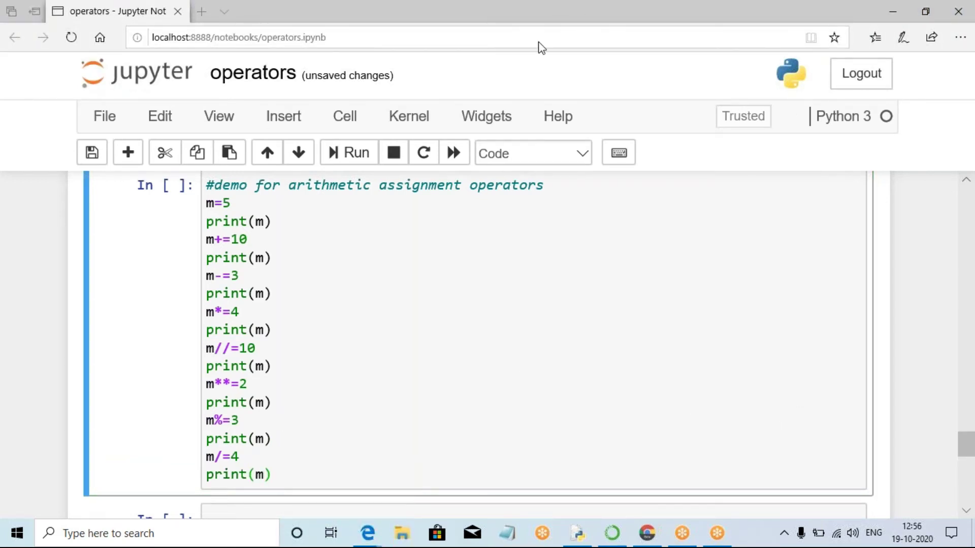
- Annotate the first code lines with their values 5, 15, 12 and 48
mouse_move(248, 192)
mouse_down()
mouse_move(209, 186)
mouse_move(255, 227)
mouse_move(240, 192)
mouse_up()
mouse_move(614, 182)
mouse_down()
mouse_move(625, 195)
mouse_move(612, 219)
mouse_move(681, 175)
mouse_up()
mouse_move(267, 230)
mouse_down()
mouse_move(213, 228)
mouse_move(212, 259)
mouse_move(267, 246)
mouse_move(698, 250)
mouse_move(769, 215)
mouse_up()
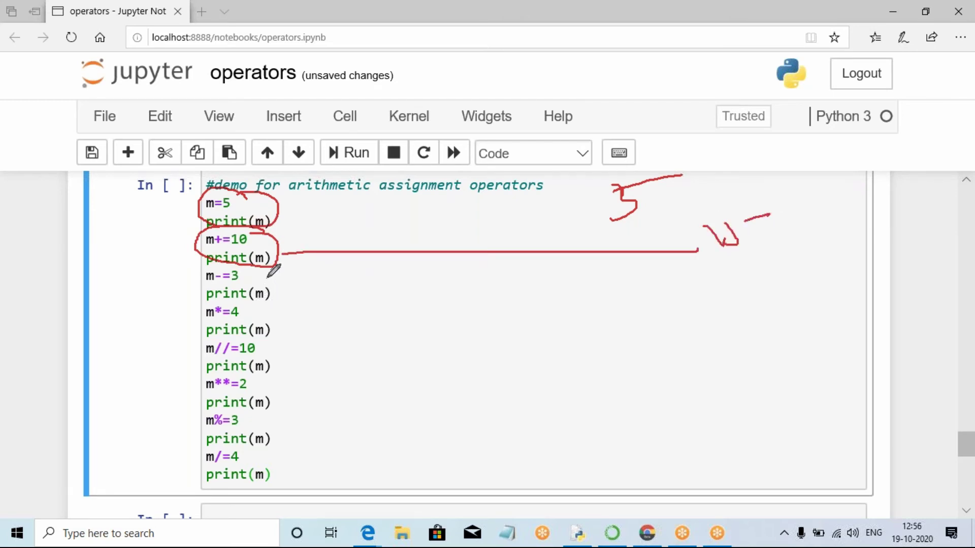
mouse_move(270, 274)
mouse_down()
mouse_move(198, 265)
mouse_move(261, 304)
mouse_move(279, 280)
mouse_move(356, 294)
mouse_up()
drag(492, 291, 759, 280)
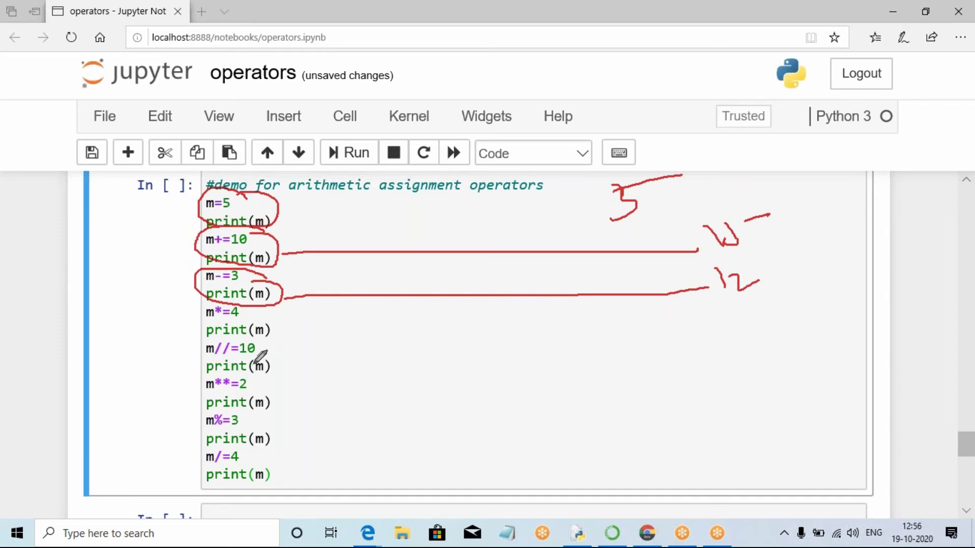
mouse_move(276, 305)
mouse_down()
mouse_move(192, 311)
mouse_move(288, 322)
mouse_move(670, 312)
mouse_move(708, 341)
mouse_move(733, 330)
mouse_up()
mouse_move(259, 344)
mouse_down()
mouse_move(211, 365)
mouse_move(250, 347)
mouse_up()
- Work out 48//10 in the margin and write 4 beside the m//=10 lines
mouse_move(24, 228)
mouse_down()
mouse_move(52, 245)
mouse_move(66, 215)
mouse_up()
drag(86, 171, 118, 238)
drag(9, 204, 25, 277)
drag(15, 242, 22, 246)
drag(91, 201, 114, 225)
mouse_move(43, 253)
mouse_down()
mouse_move(53, 274)
mouse_move(74, 255)
mouse_up()
mouse_move(39, 299)
mouse_down()
mouse_move(99, 267)
mouse_move(95, 306)
mouse_up()
mouse_move(106, 268)
mouse_down()
mouse_move(114, 327)
mouse_move(105, 271)
mouse_up()
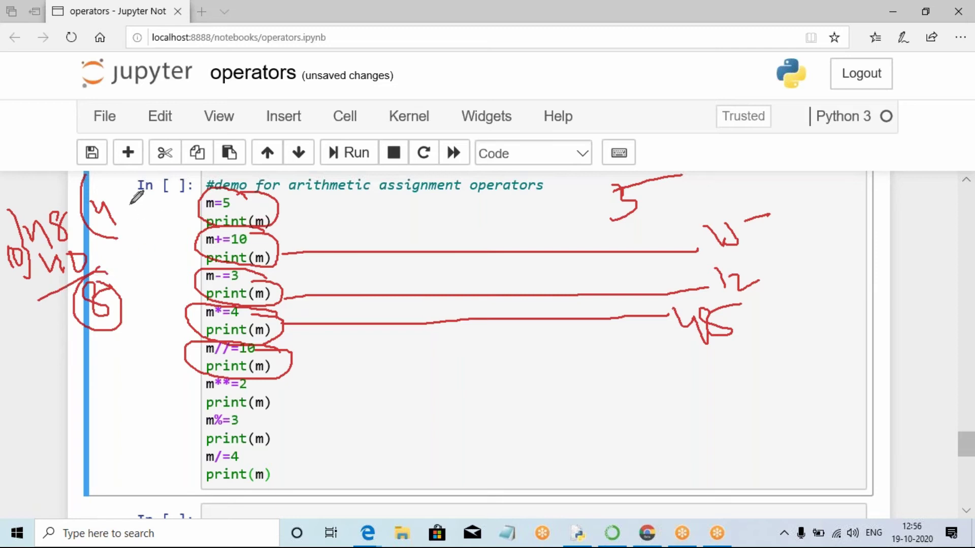
mouse_move(133, 191)
mouse_down()
mouse_move(99, 179)
mouse_move(111, 229)
mouse_move(144, 199)
mouse_up()
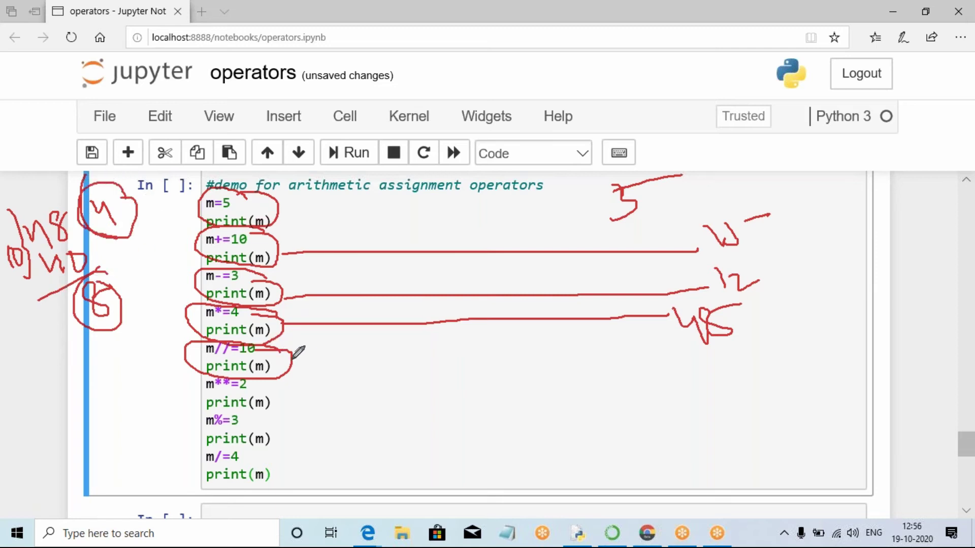
drag(294, 363, 761, 352)
drag(760, 335, 769, 366)
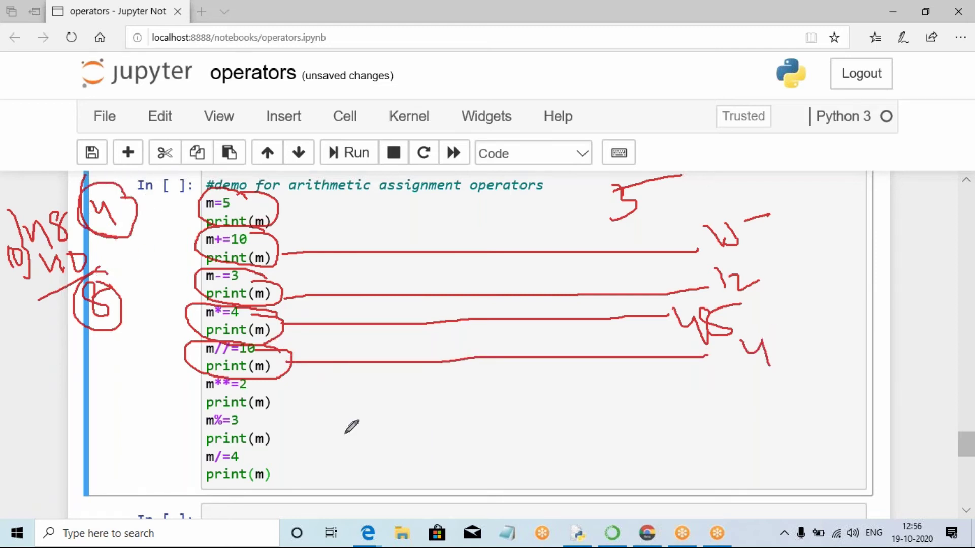
- Write 16 beside m**=2, then work out 16 % 3 = 1 in the margin
mouse_move(245, 374)
mouse_down()
mouse_move(229, 407)
mouse_move(257, 385)
mouse_move(757, 359)
mouse_move(805, 371)
mouse_up()
drag(829, 339, 837, 377)
drag(860, 334, 849, 367)
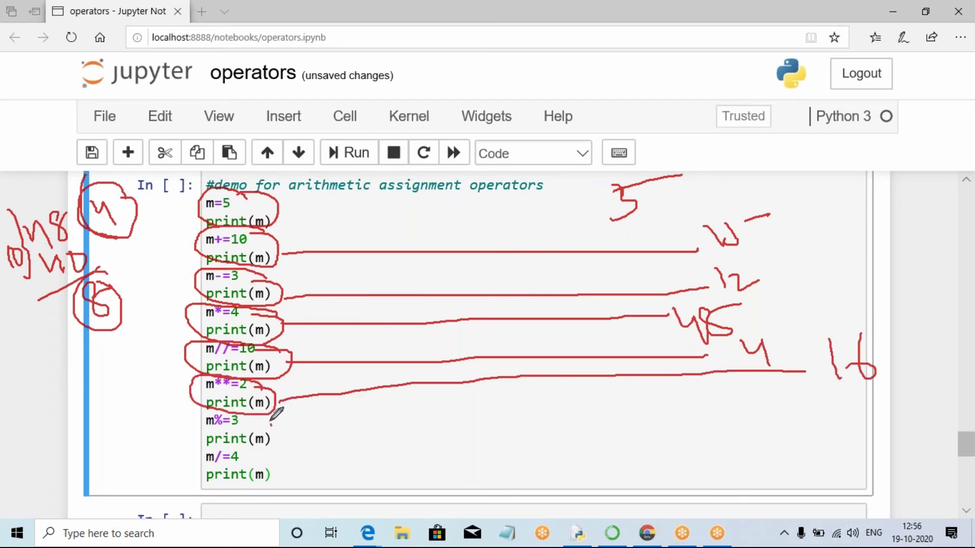
mouse_move(276, 413)
mouse_down()
mouse_move(220, 402)
mouse_move(244, 442)
mouse_move(276, 426)
mouse_up()
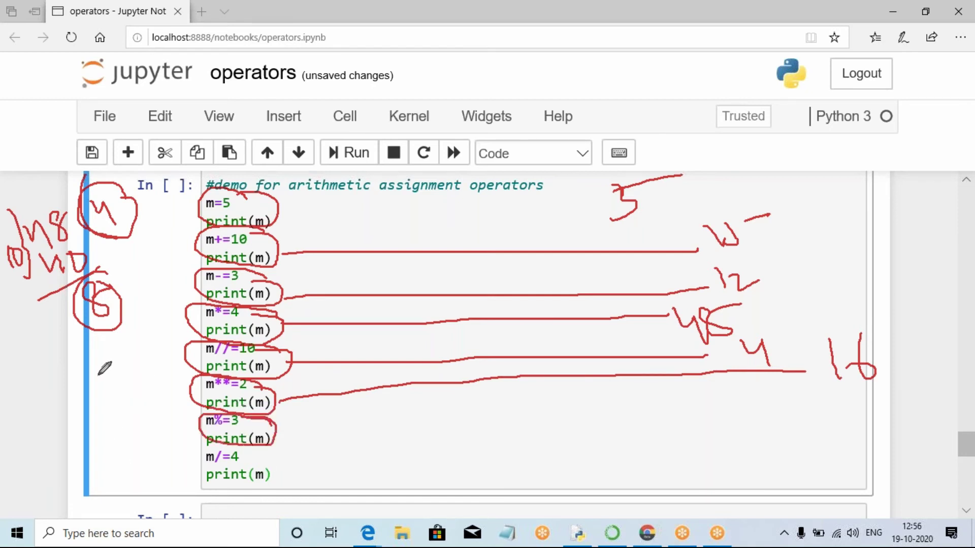
mouse_move(55, 355)
mouse_down()
mouse_move(65, 394)
mouse_move(85, 367)
mouse_up()
drag(116, 337, 169, 405)
drag(26, 343, 54, 430)
drag(3, 376, 4, 419)
drag(136, 350, 135, 376)
mouse_move(83, 405)
mouse_down()
mouse_move(85, 425)
mouse_move(105, 407)
mouse_up()
mouse_move(74, 462)
mouse_down()
mouse_move(143, 423)
mouse_move(134, 474)
mouse_up()
mouse_move(282, 431)
mouse_down()
mouse_move(644, 407)
mouse_move(853, 413)
mouse_up()
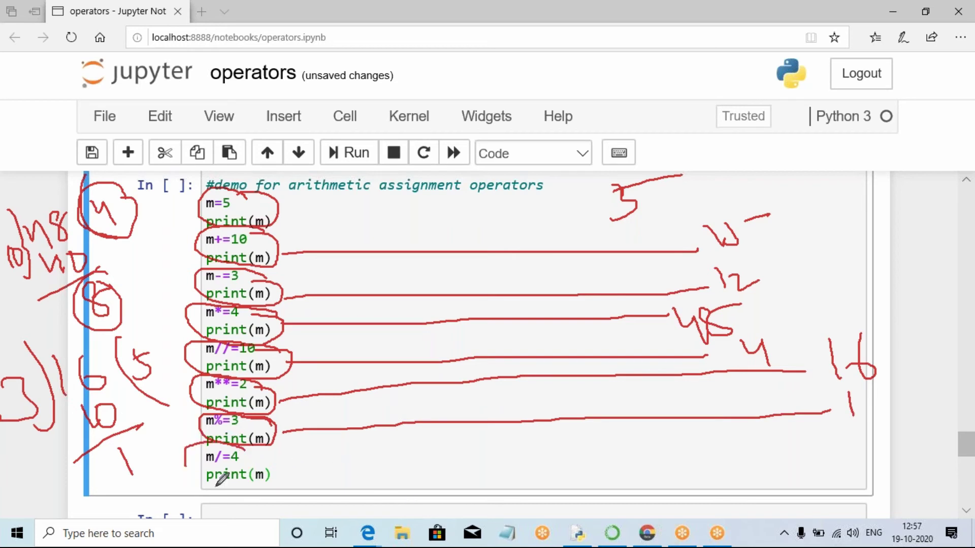
- Circle the m/=4 lines and work out 1 divided by 4 at the top right
drag(228, 444, 196, 479)
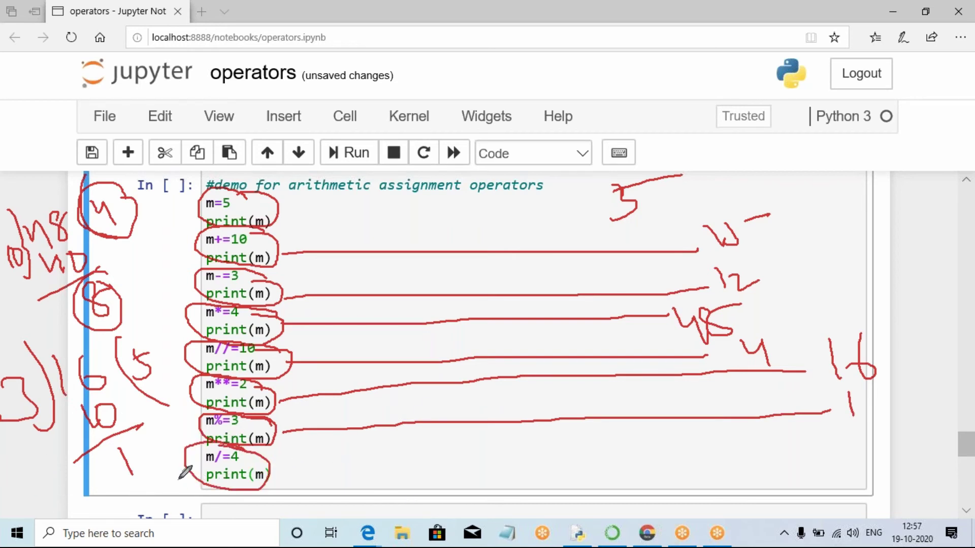
drag(841, 146, 847, 161)
drag(876, 114, 895, 163)
drag(810, 122, 818, 180)
drag(786, 139, 815, 174)
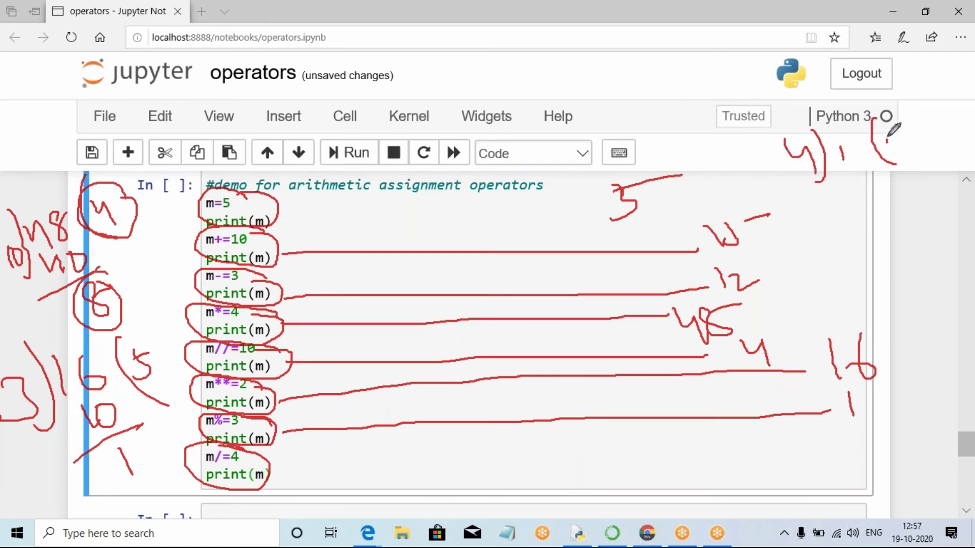
drag(862, 141, 860, 145)
mouse_move(819, 189)
mouse_down()
mouse_move(867, 162)
mouse_move(847, 181)
mouse_up()
drag(868, 165, 853, 217)
drag(895, 130, 925, 129)
drag(864, 169, 879, 161)
drag(875, 213, 895, 221)
drag(922, 126, 919, 124)
drag(897, 199, 894, 202)
mouse_move(899, 246)
mouse_down()
mouse_move(946, 253)
mouse_move(891, 293)
mouse_up()
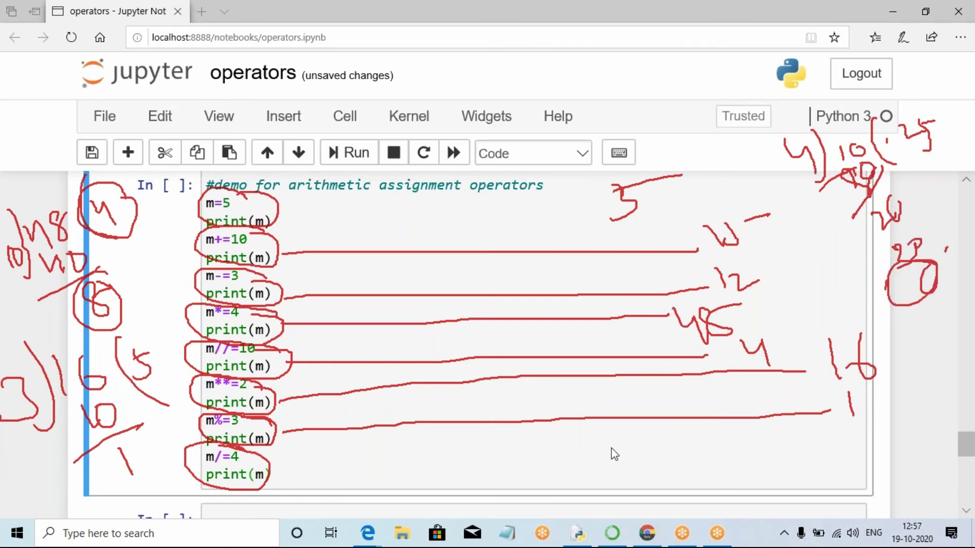
- Write the final result 0.25 beside the m/=4 line
mouse_move(273, 456)
mouse_down()
mouse_move(320, 443)
mouse_move(370, 455)
mouse_up()
mouse_move(391, 438)
mouse_down()
mouse_move(392, 454)
mouse_move(423, 453)
mouse_up()
mouse_move(431, 437)
mouse_down()
mouse_move(444, 451)
mouse_move(454, 418)
mouse_up()
drag(387, 437, 392, 452)
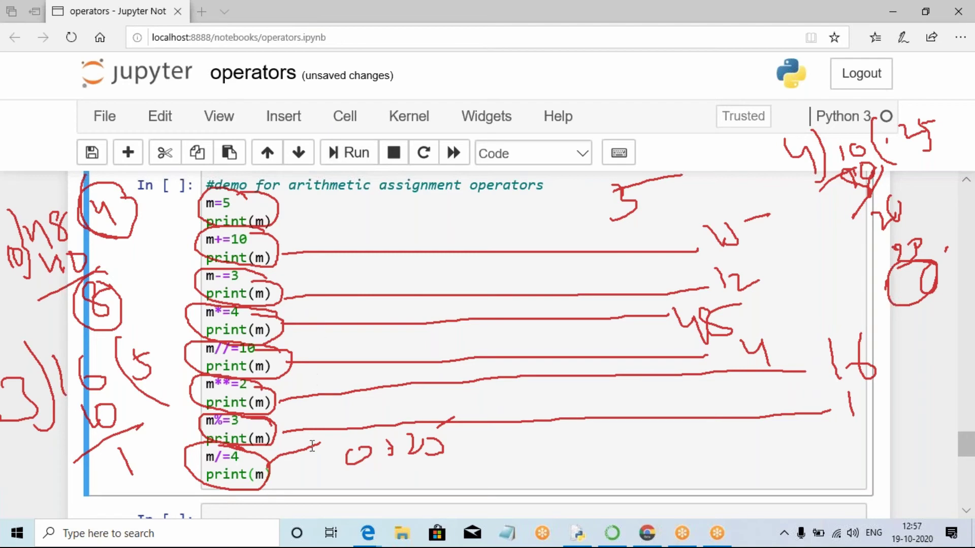
- Run the arithmetic demo cell and link the first printed values to their code lines
click(305, 480)
click(347, 153)
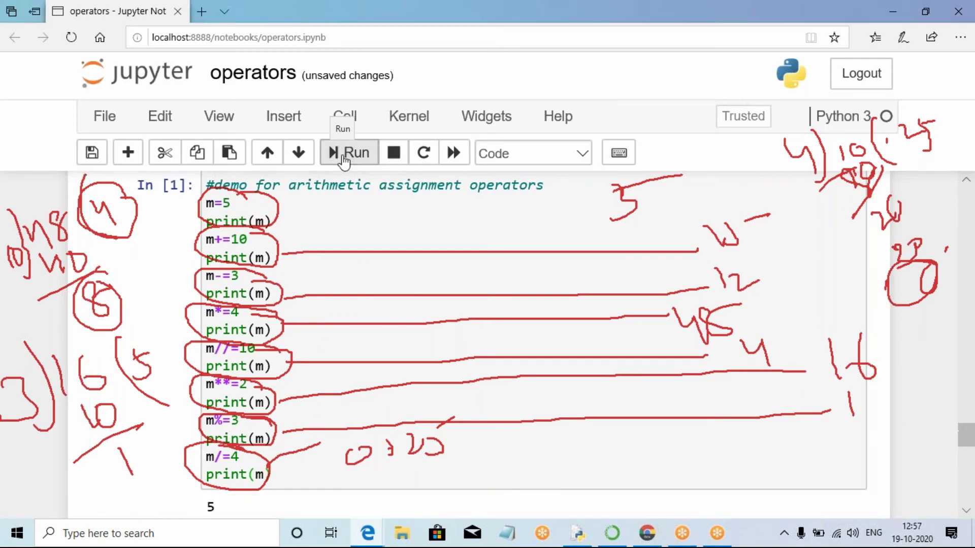
scroll(342, 259, down, 3)
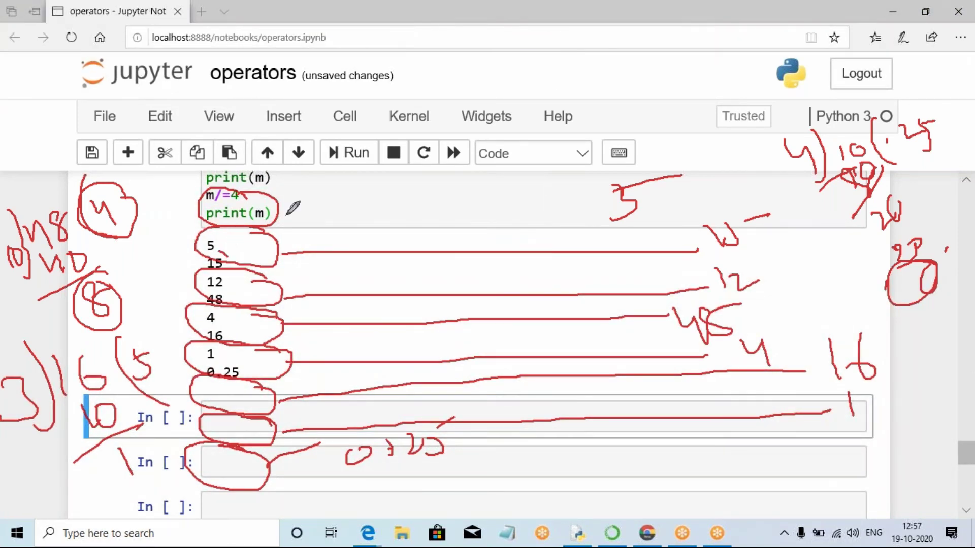
drag(296, 203, 229, 254)
drag(579, 200, 667, 129)
drag(228, 256, 379, 193)
- Connect the remaining outputs through 0.25 to their annotations, clear the ink, and select the empty cell below
drag(665, 238, 735, 204)
drag(714, 284, 760, 237)
drag(745, 303, 794, 256)
drag(773, 337, 831, 275)
mouse_move(852, 347)
mouse_down()
mouse_move(882, 320)
mouse_move(866, 339)
mouse_up()
drag(842, 416, 890, 384)
drag(255, 358, 367, 319)
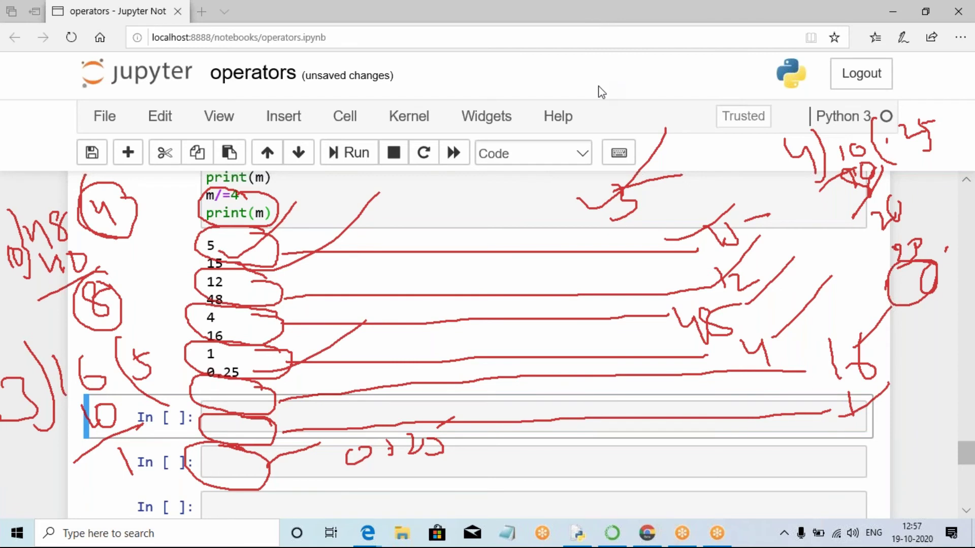
key(Escape)
scroll(272, 255, up, 3)
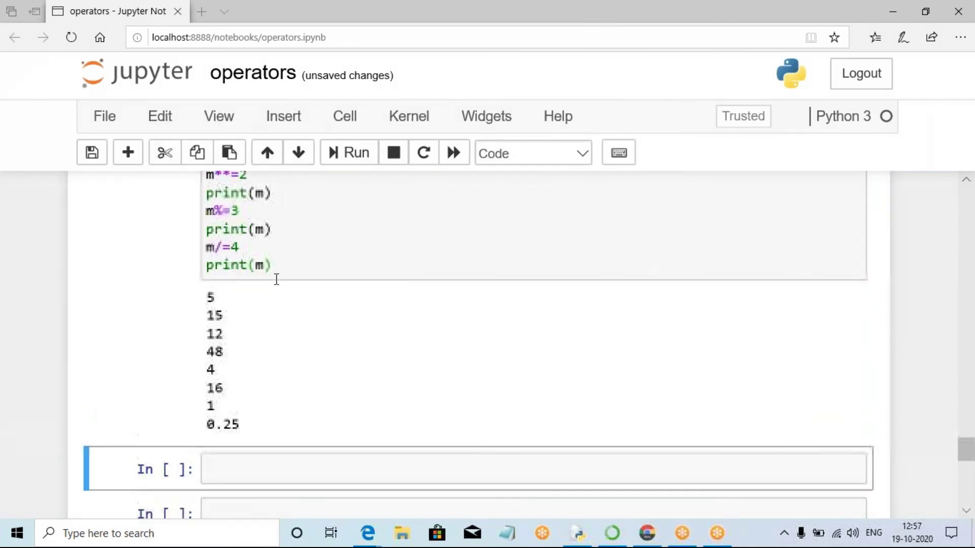
scroll(251, 305, down, 1)
scroll(252, 305, down, 3)
scroll(248, 312, down, 1)
click(251, 311)
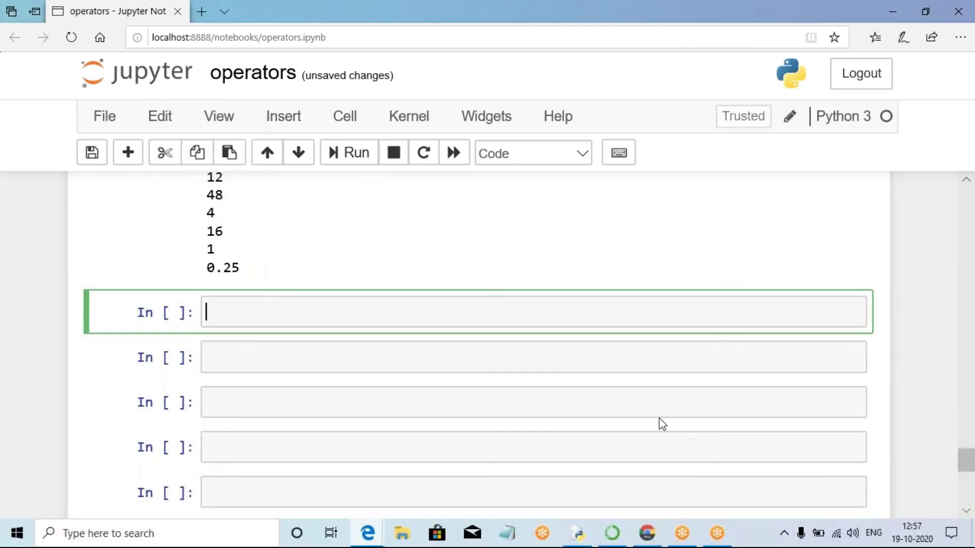
- Start the new cell with x=5, print(x), x&=4 and print(m)
click(253, 309)
text(x=5)
key(Return)
text(print(x)
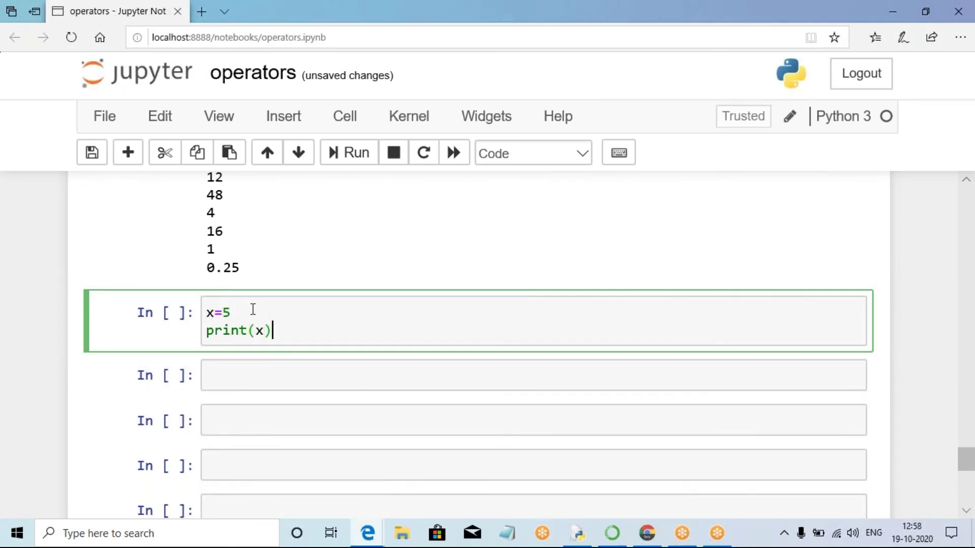
key(Return)
text(&)
key(Return)
text(print(m))
key(Return)
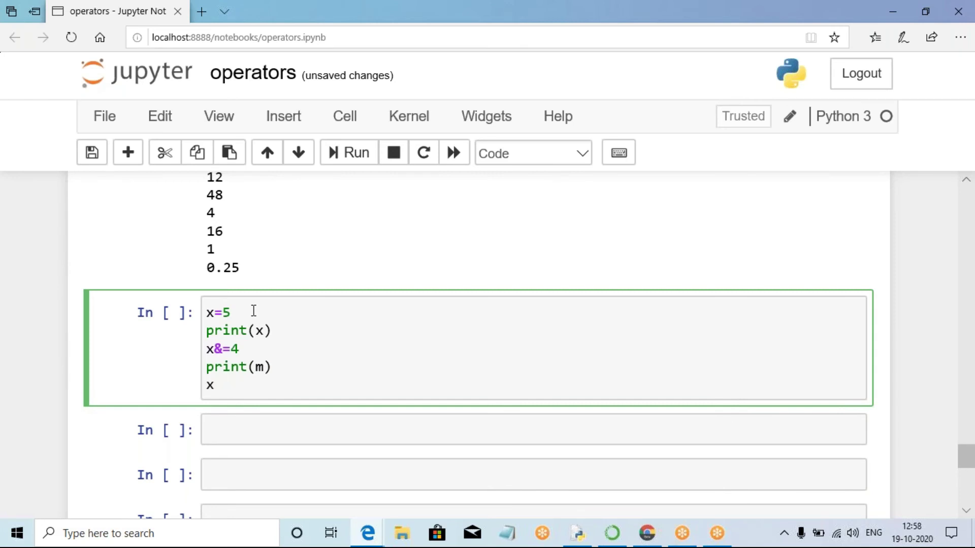
text(|1=)
- Add x|=10, x<<=3 and x>>=8, each with print(x), fixing stray characters
key(Return)
text(print(x)
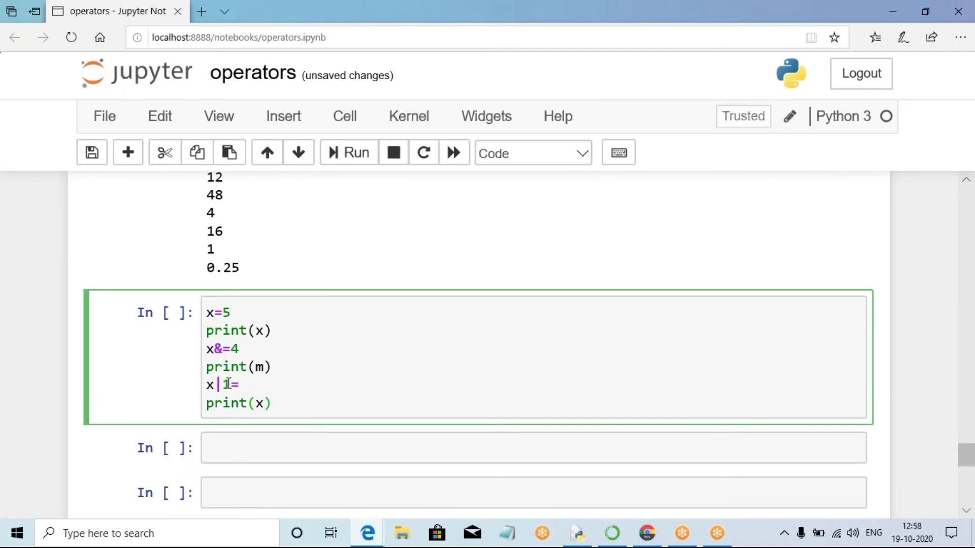
click(224, 385)
text(=)
key(BackSpace)
text(0)
click(328, 410)
key(Return)
text(p)
key(BackSpace)
text(x<<)
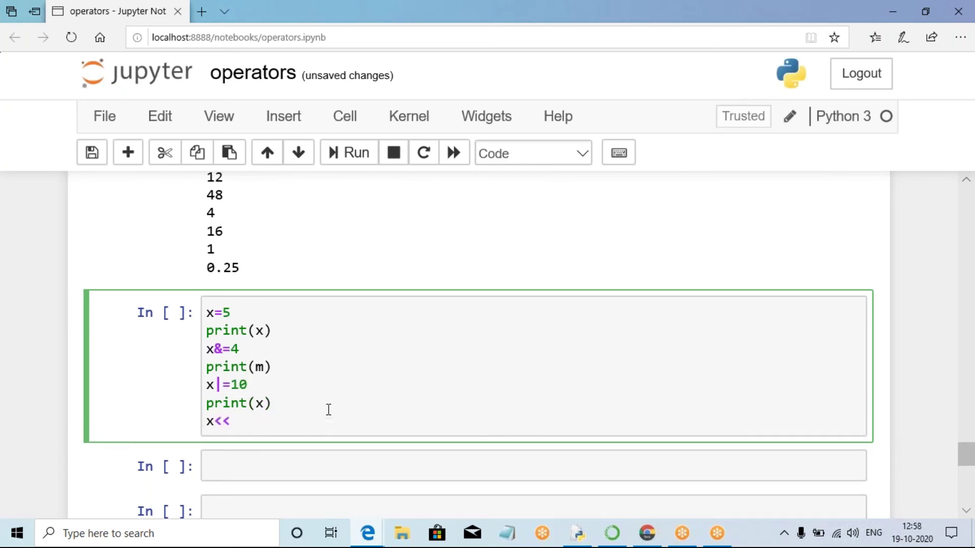
text(=3)
key(Return)
text(print(x)
key(Return)
click(329, 410)
click(292, 442)
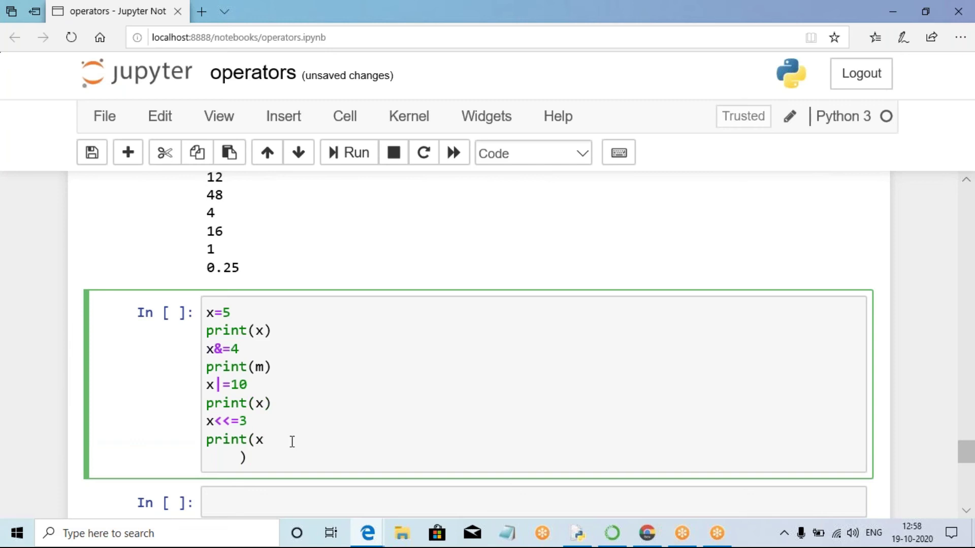
key(Right)
key(Delete)
text(x>>=)
key(Return)
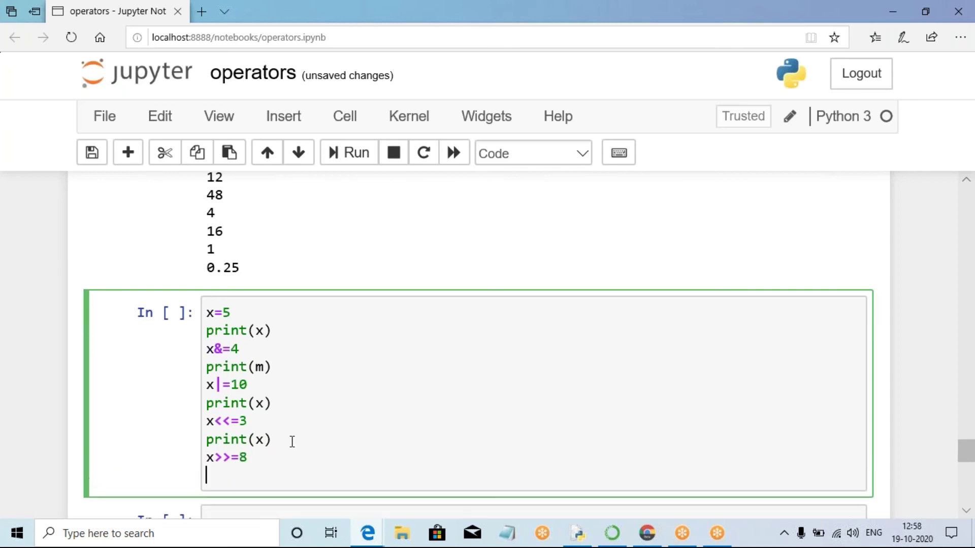
text(print(x)
scroll(355, 378, down, 2)
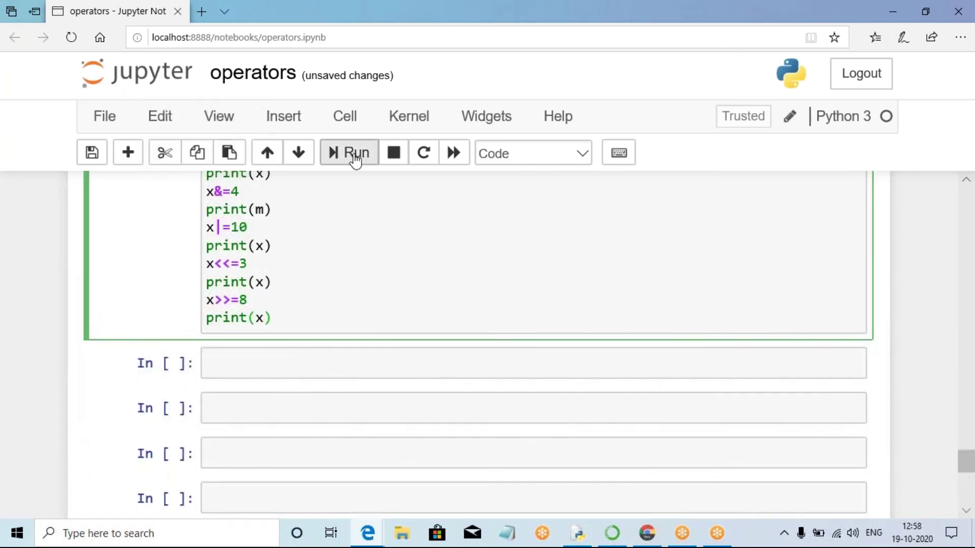
- Run the bitwise cell, mark outputs 5, 0.25, 14 and 112 with the pen, then erase the ink
click(355, 156)
scroll(301, 336, up, 1)
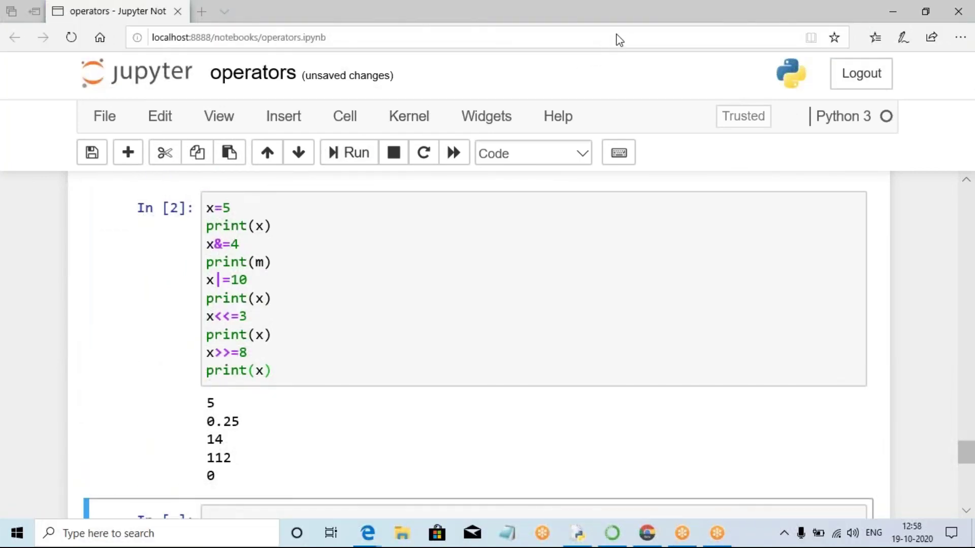
drag(223, 402, 318, 354)
drag(238, 236, 238, 238)
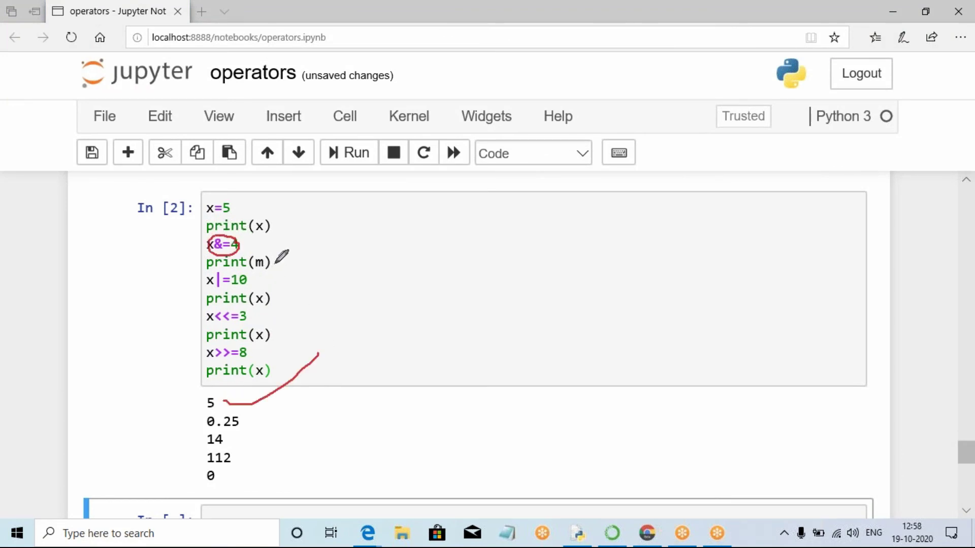
drag(276, 263, 319, 247)
drag(253, 423, 296, 411)
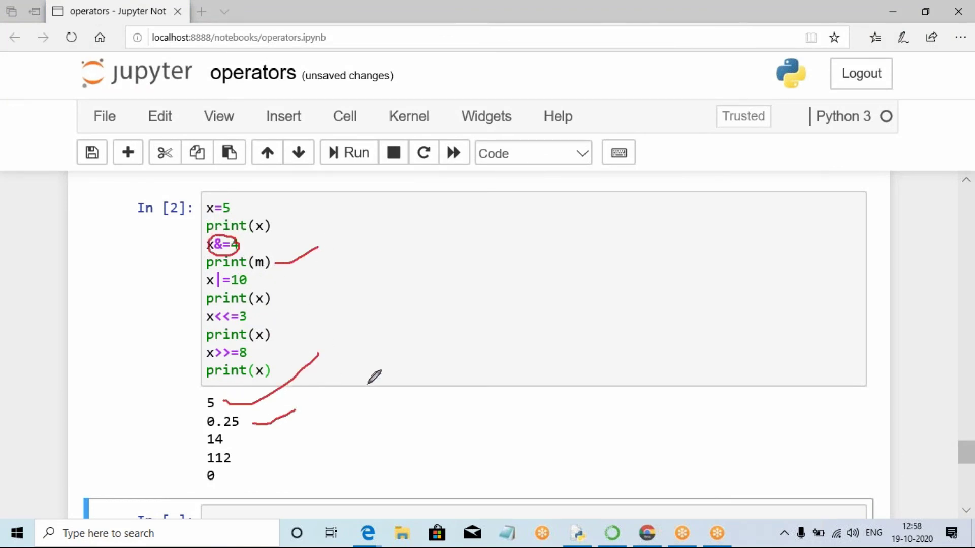
drag(245, 433, 320, 416)
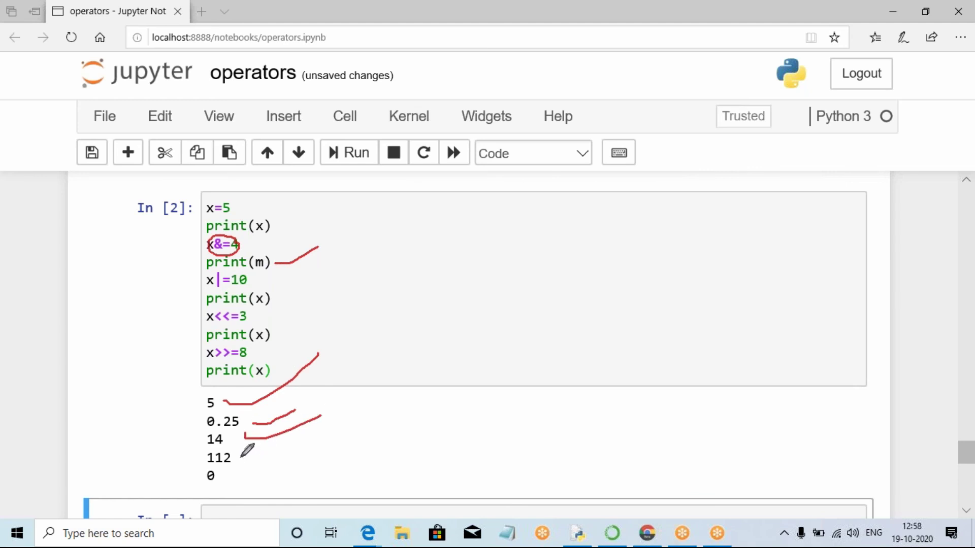
mouse_move(240, 457)
mouse_down()
mouse_move(345, 418)
mouse_move(454, 411)
mouse_up()
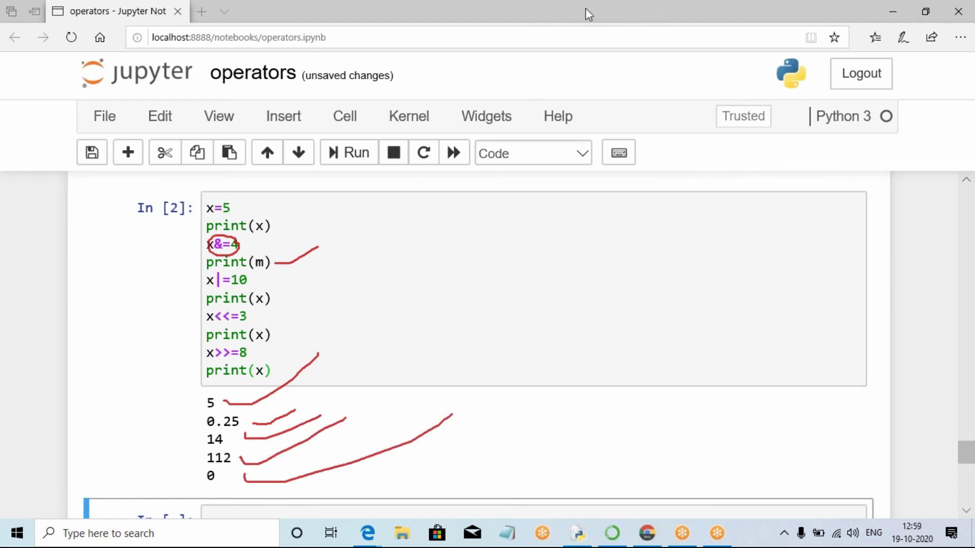
key(Escape)
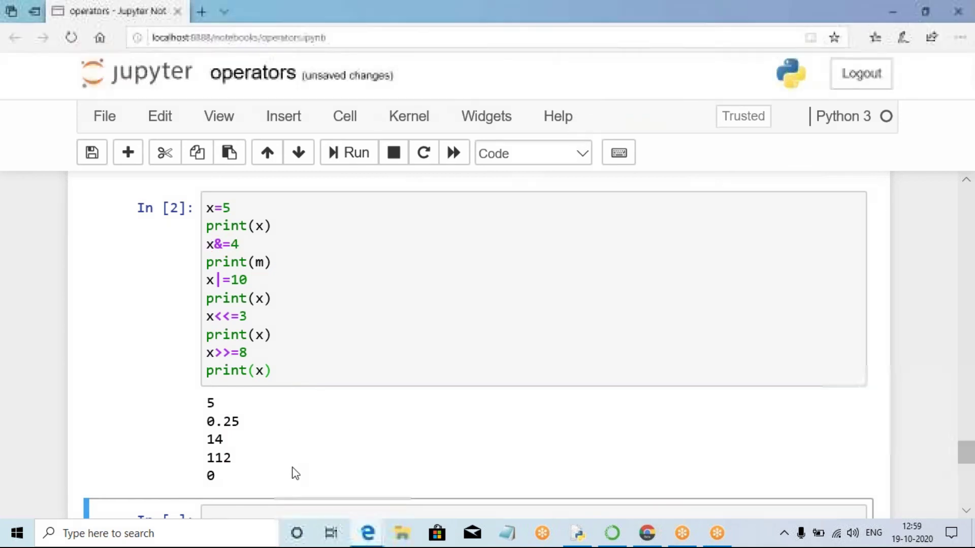
- Insert the comment '#demo for bitwise assignment opeartors' above x=5, followed by a blank line
click(296, 441)
scroll(298, 412, up, 5)
scroll(305, 400, up, 3)
scroll(307, 396, up, 2)
scroll(307, 396, up, 3)
scroll(308, 398, down, 4)
scroll(275, 429, down, 2)
scroll(267, 404, down, 2)
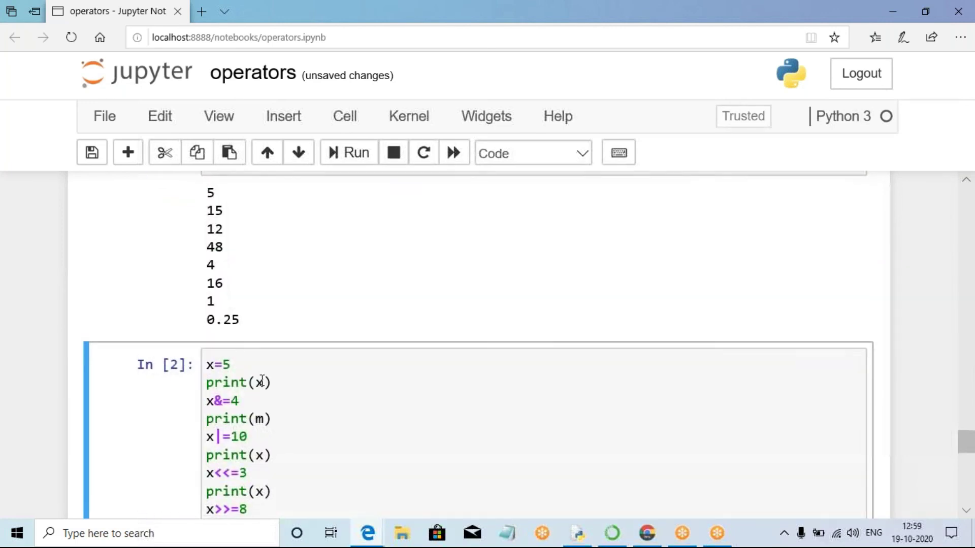
scroll(259, 382, up, 1)
scroll(257, 405, down, 1)
key(Return)
key(Return)
text(#demo for )
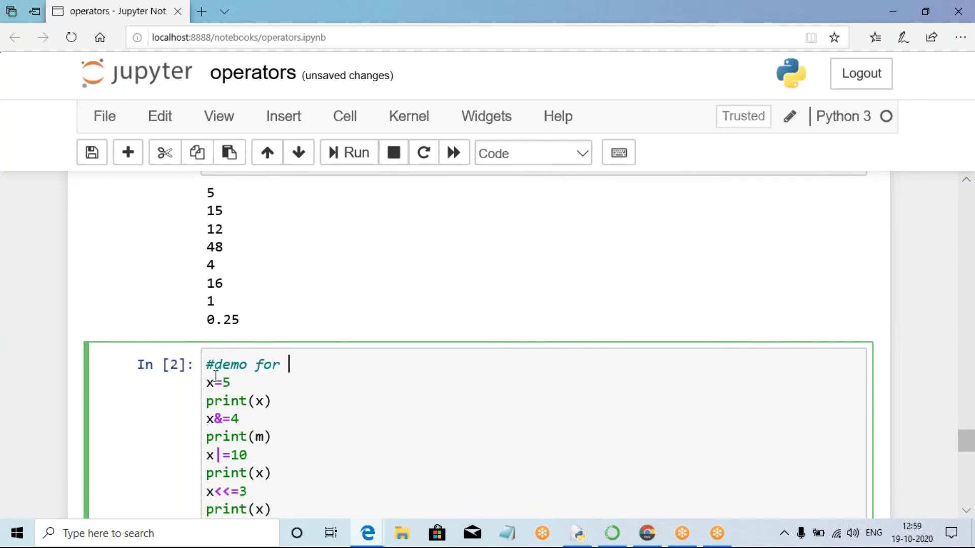
text(bitwise arithmen)
key(BackSpace)
text(tic assingm)
key(BackSpace)
key(BackSpace)
key(BackSpace)
key(BackSpace)
key(BackSpace)
key(BackSpace)
key(BackSpace)
key(BackSpace)
text(d)
key(BackSpace)
text(assignment opeat)
text(tos)
key(BackSpace)
text(rs)
key(Return)
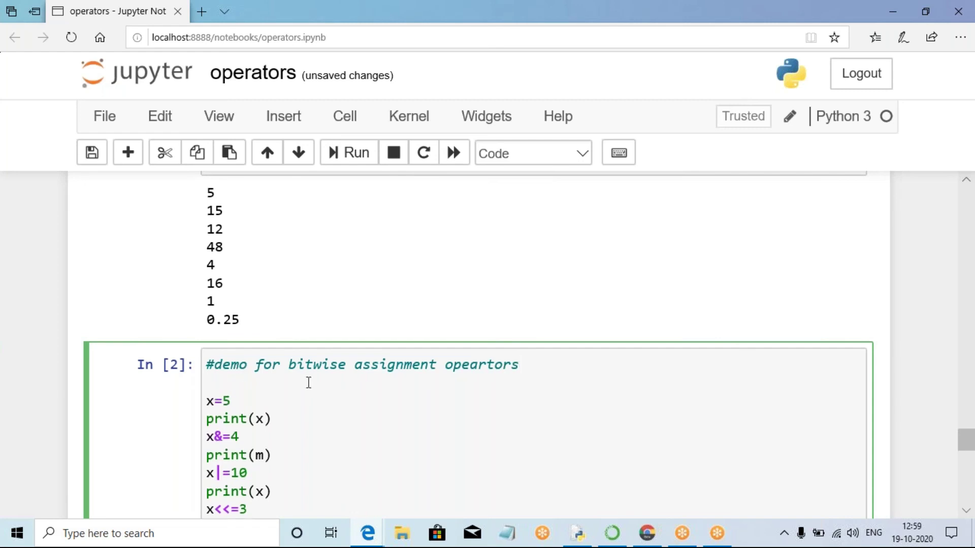
scroll(398, 318, down, 3)
- Rerun the commented bitwise cell, insert an empty cell, and select some printed output values
click(313, 353)
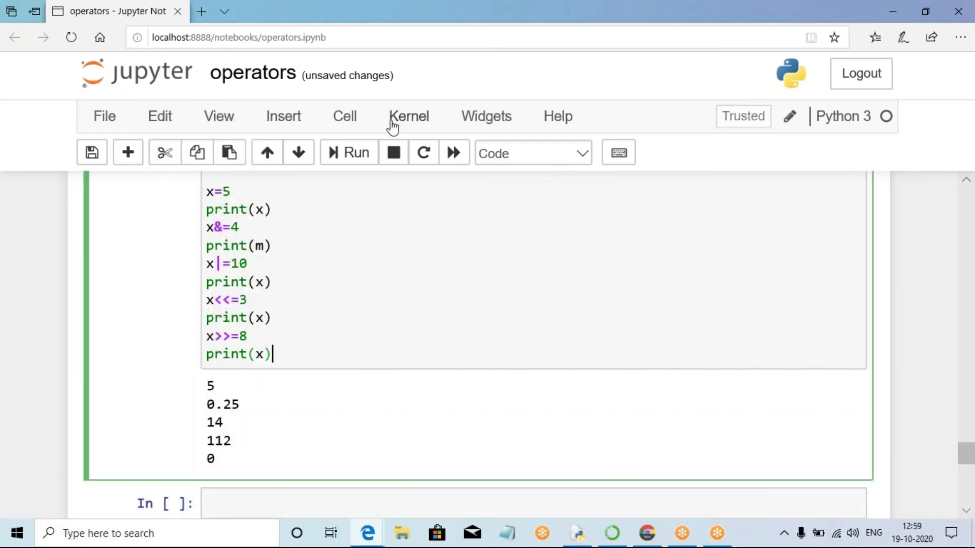
click(355, 153)
key(a)
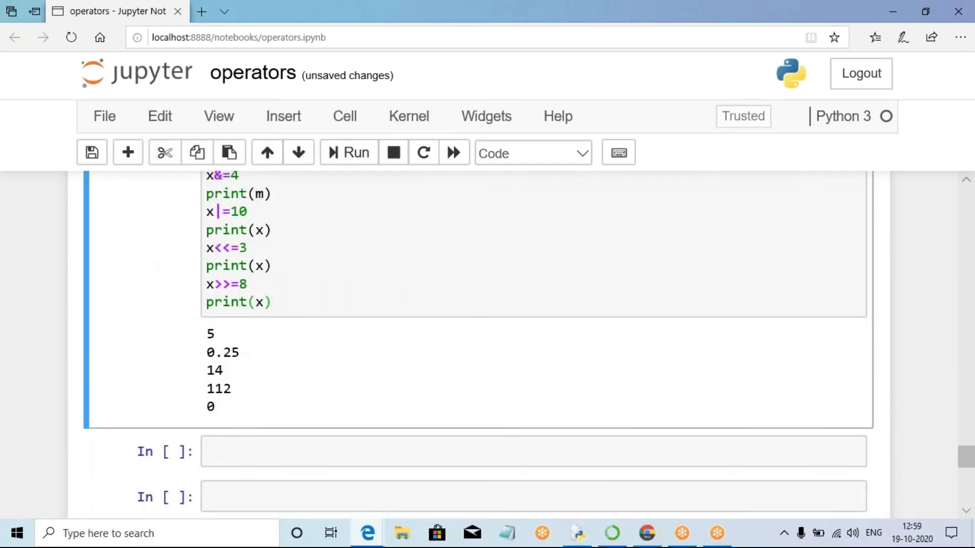
drag(237, 335, 234, 409)
click(368, 346)
scroll(233, 270, up, 1)
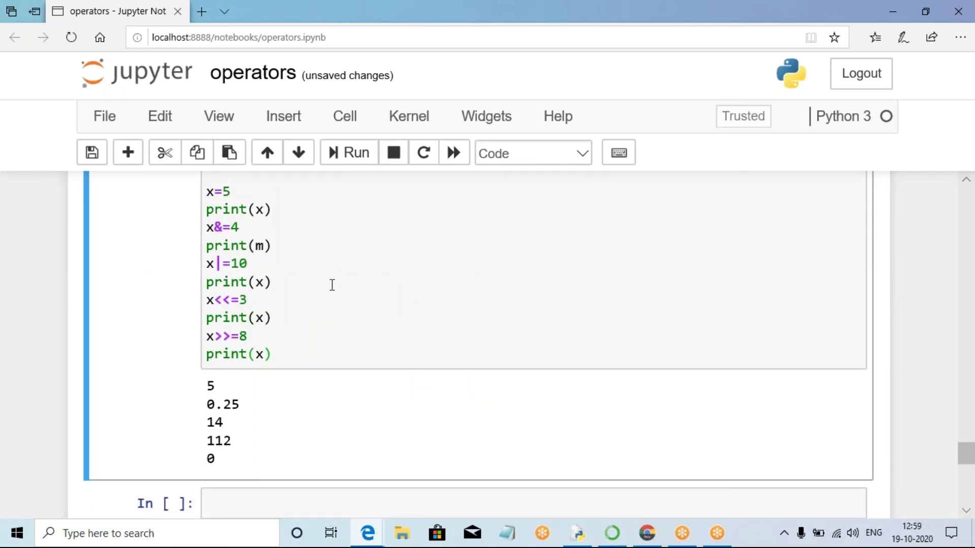
scroll(283, 354, down, 2)
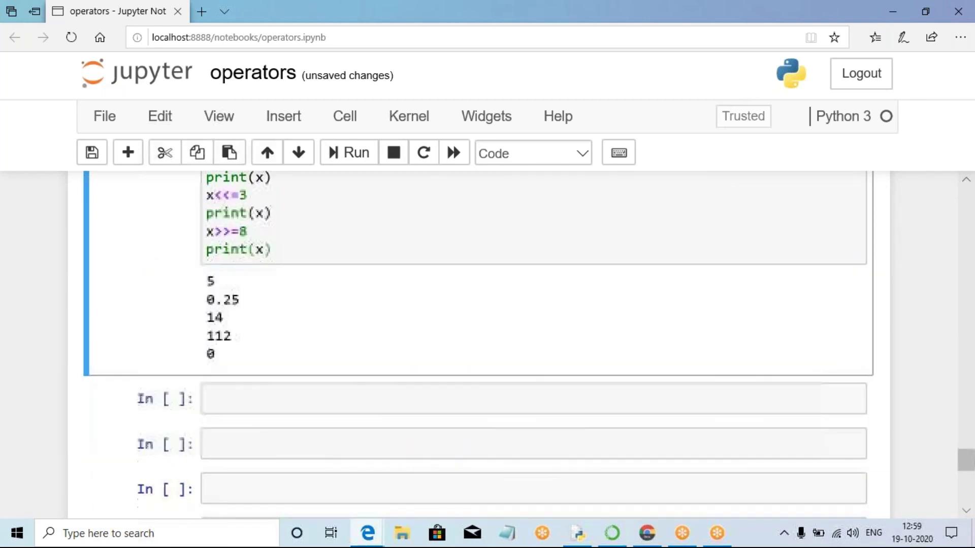